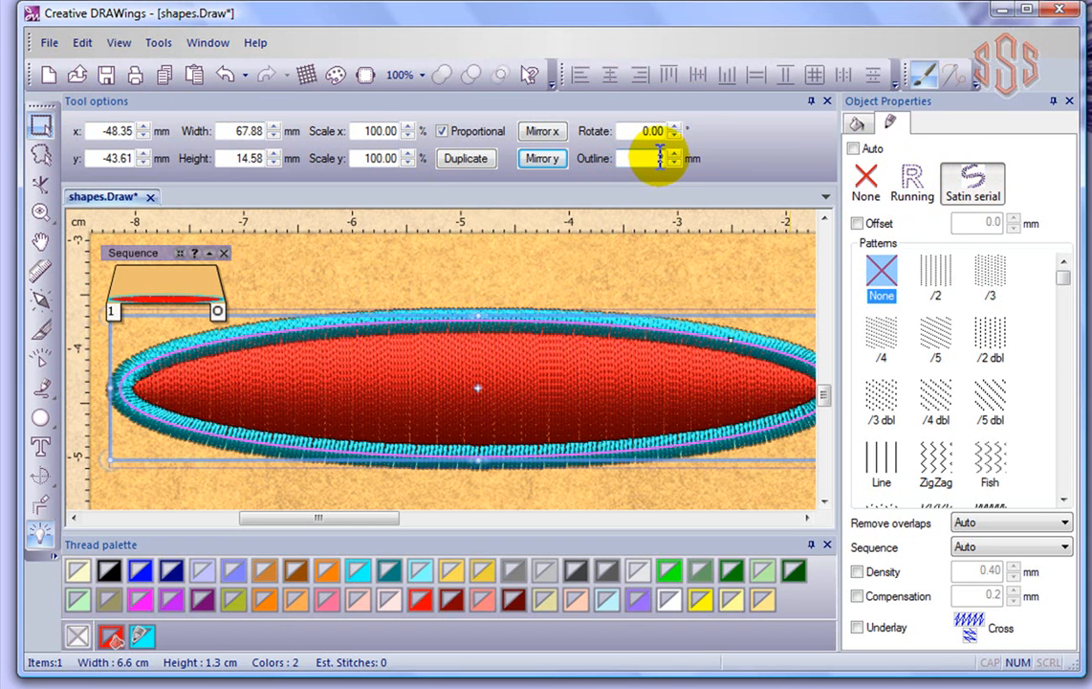
- Set the ellipse's outline width to 2 mm and change its outline stitch type from satin serial to Running
click(663, 325)
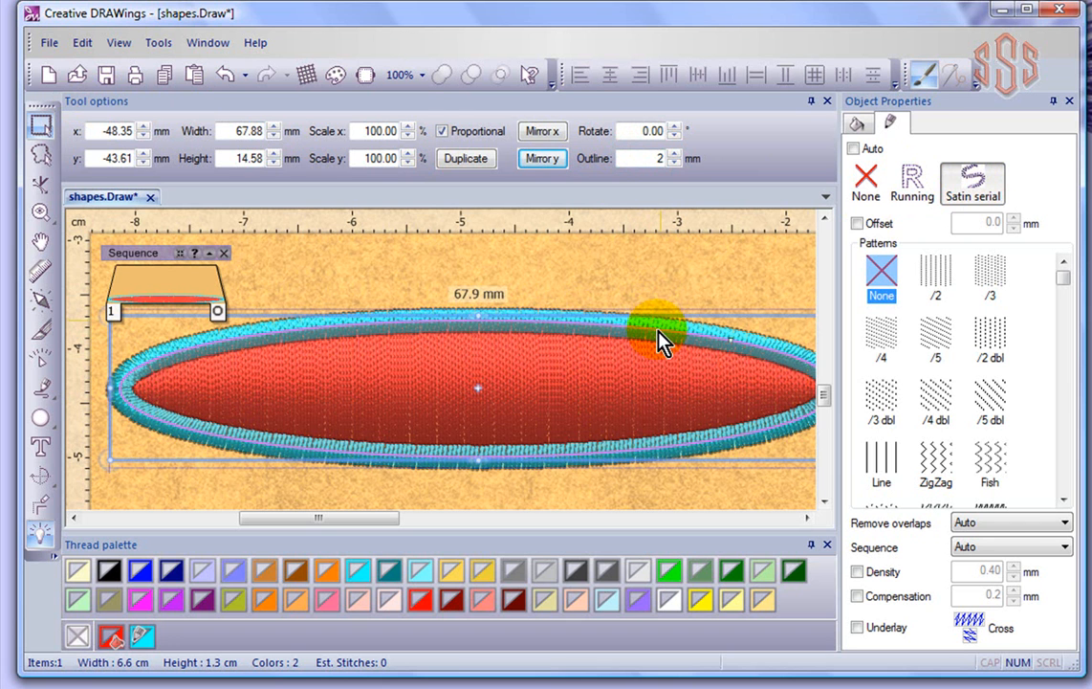
click(914, 180)
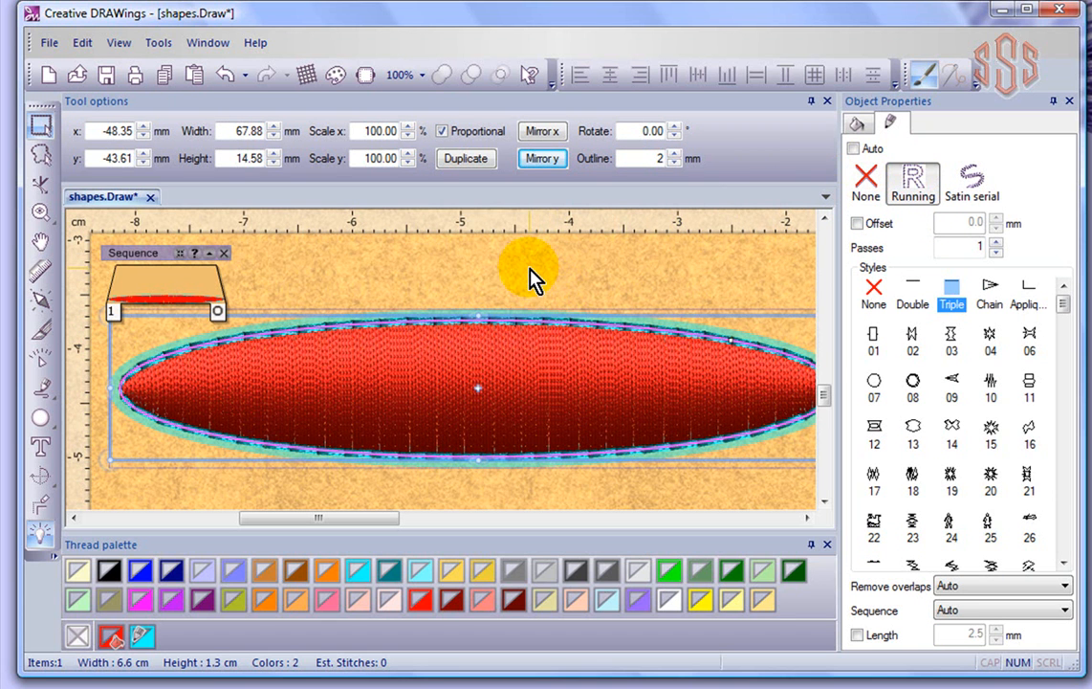
scroll(586, 336, up, 5)
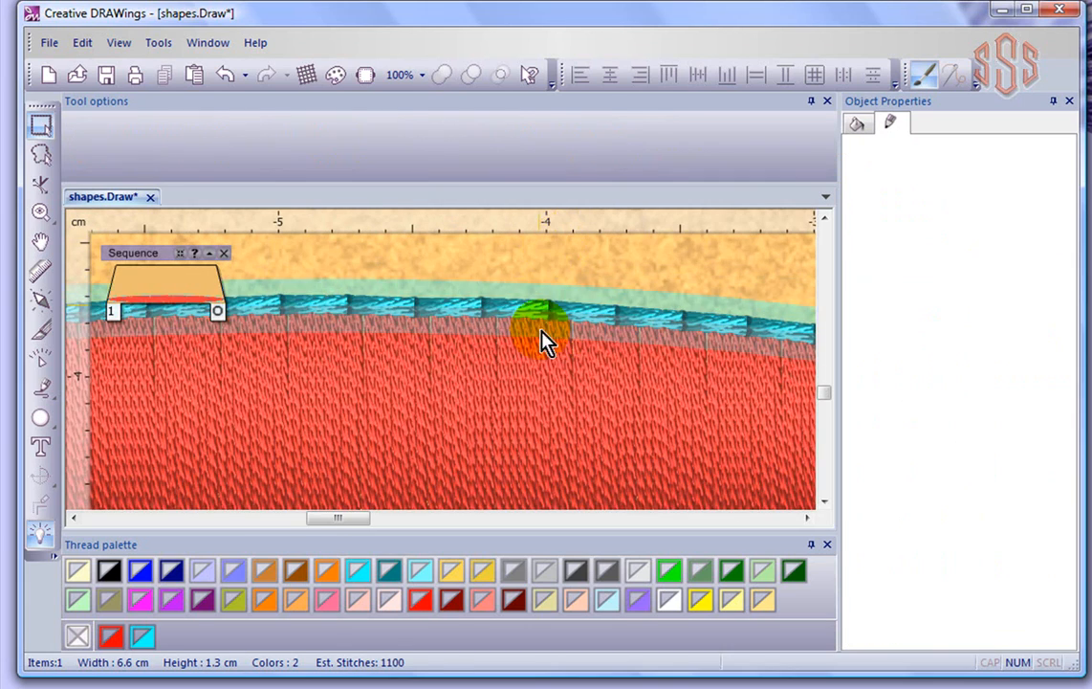
click(545, 339)
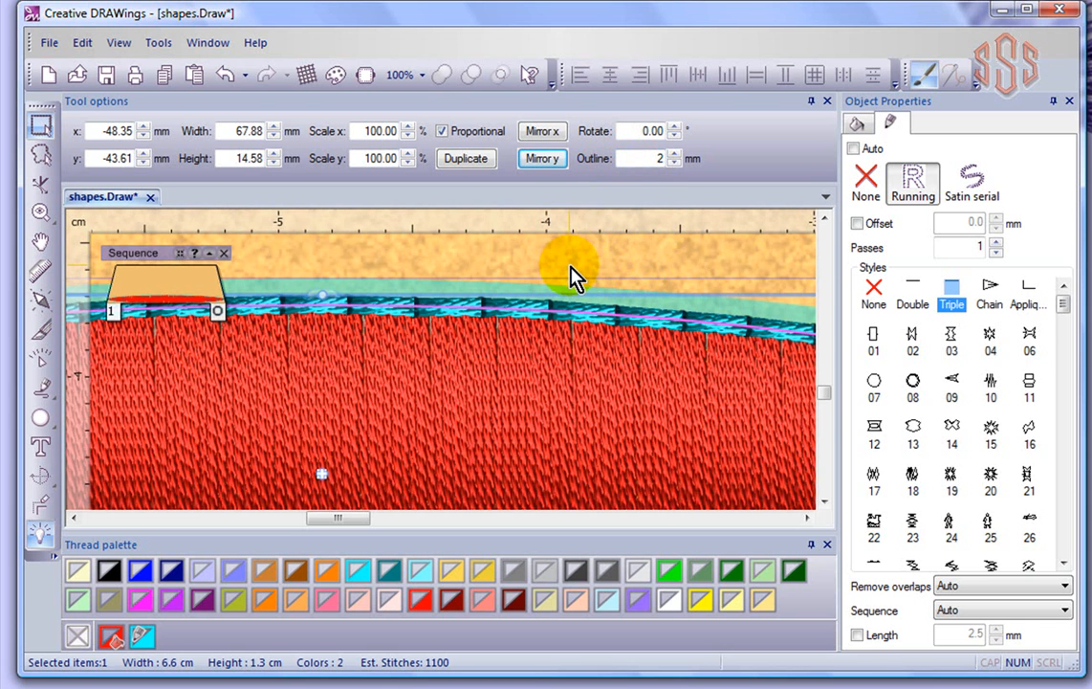
scroll(569, 273, down, 3)
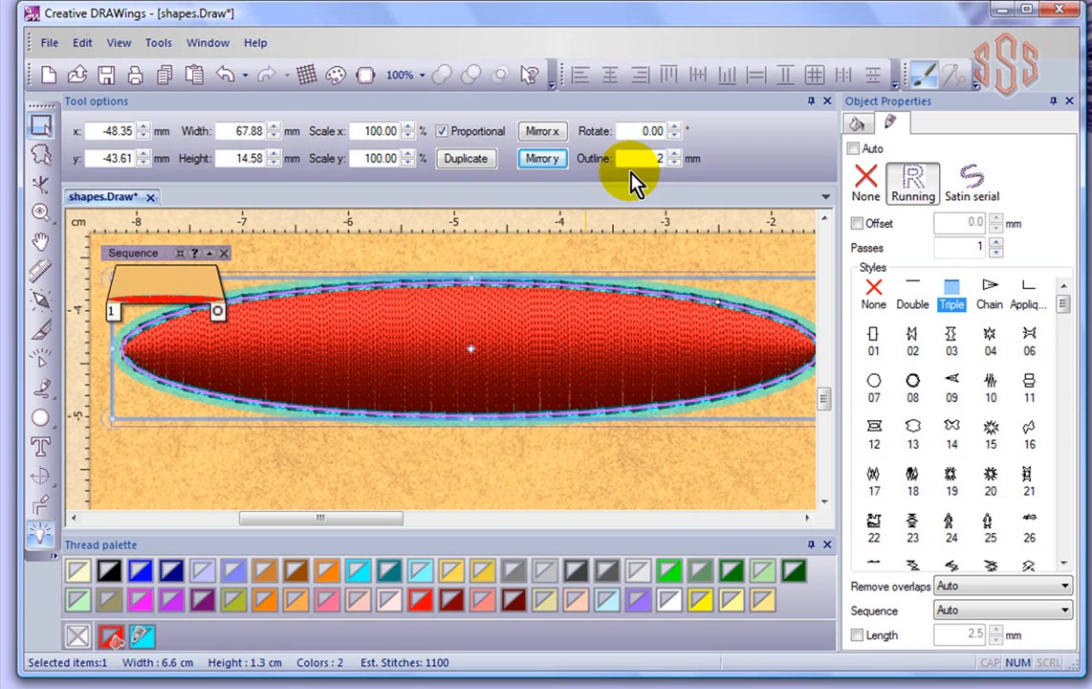
click(512, 470)
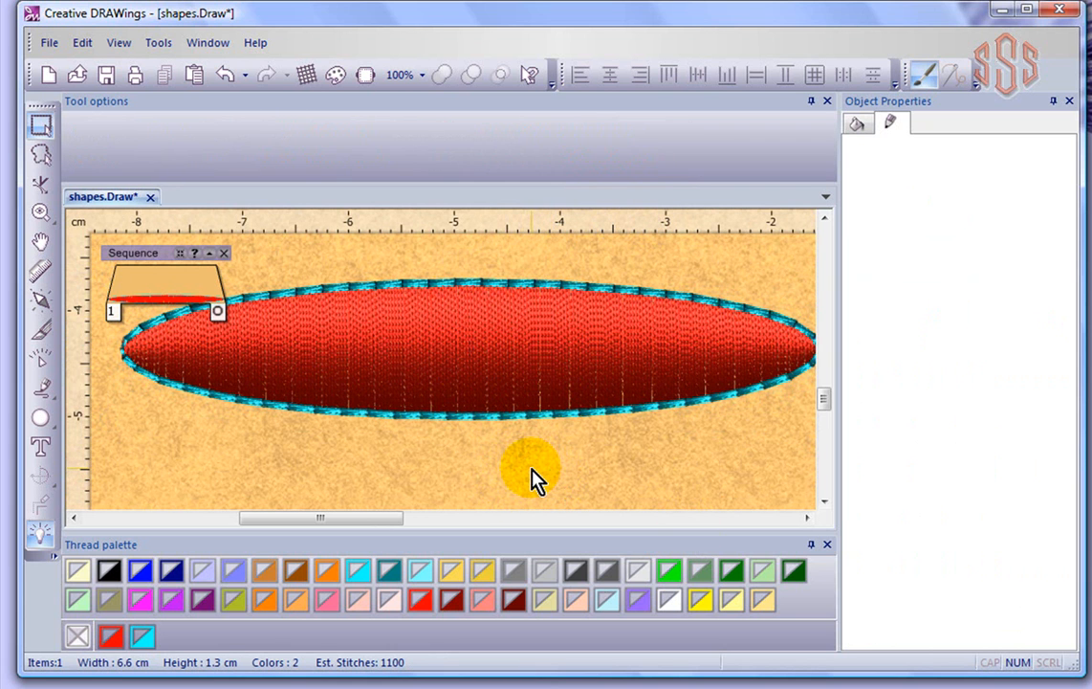
- Remove the red fill from the ellipse, keeping only its cyan outline
click(491, 366)
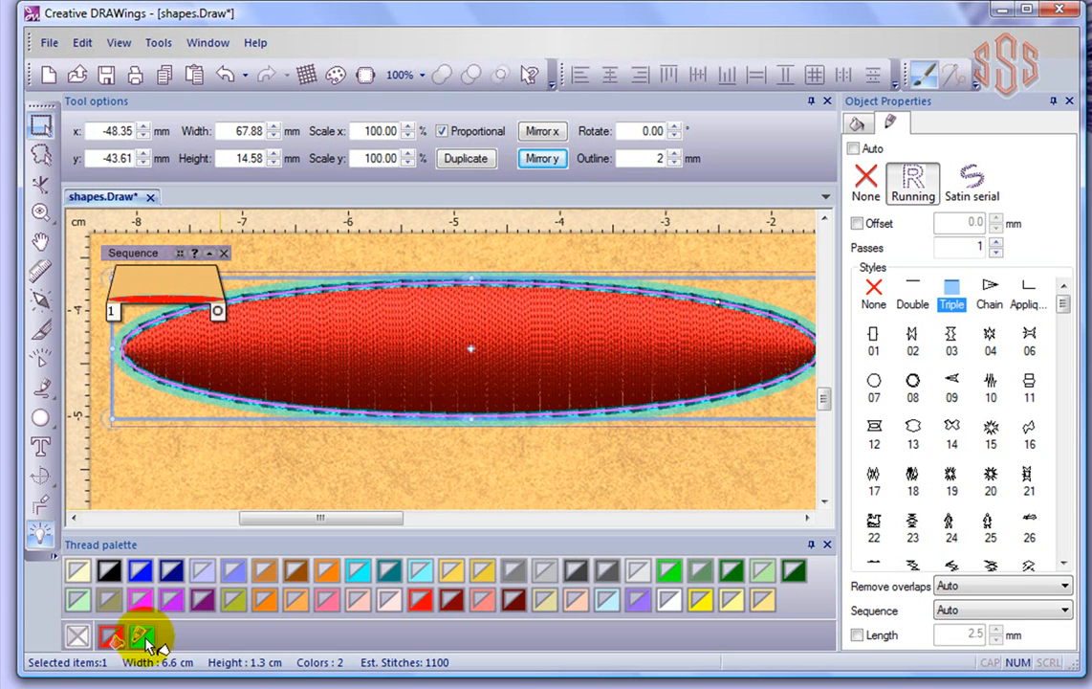
click(80, 641)
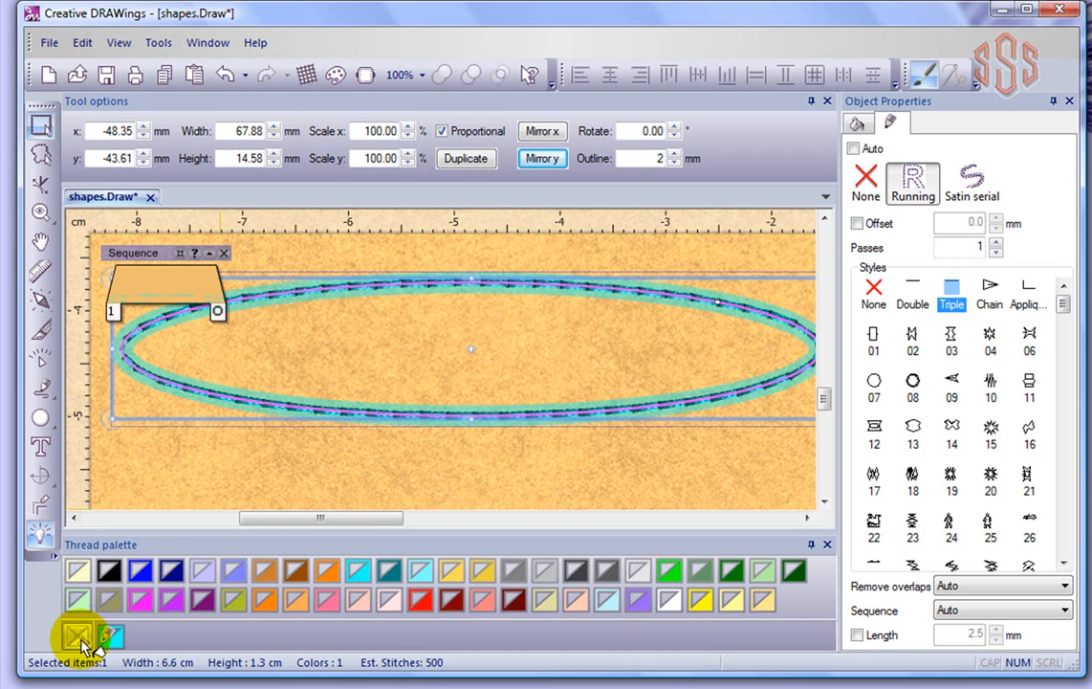
click(377, 474)
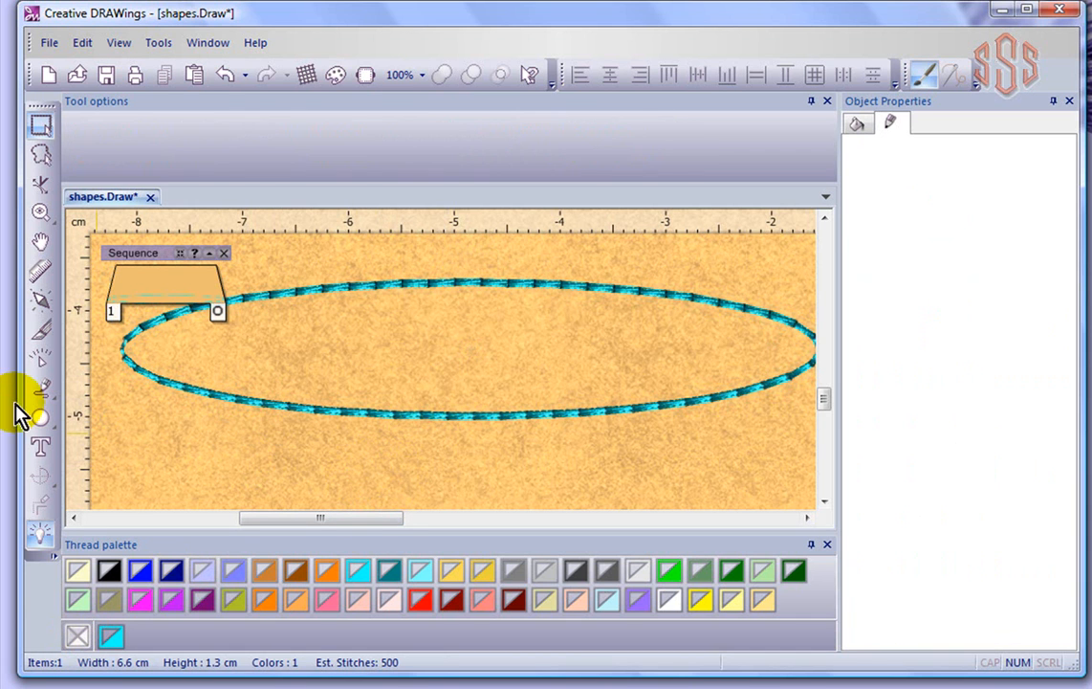
- Simulate the sewing of the 2 mm running outline with Slow Redraw, lowering the speed to 700 RPM
click(41, 365)
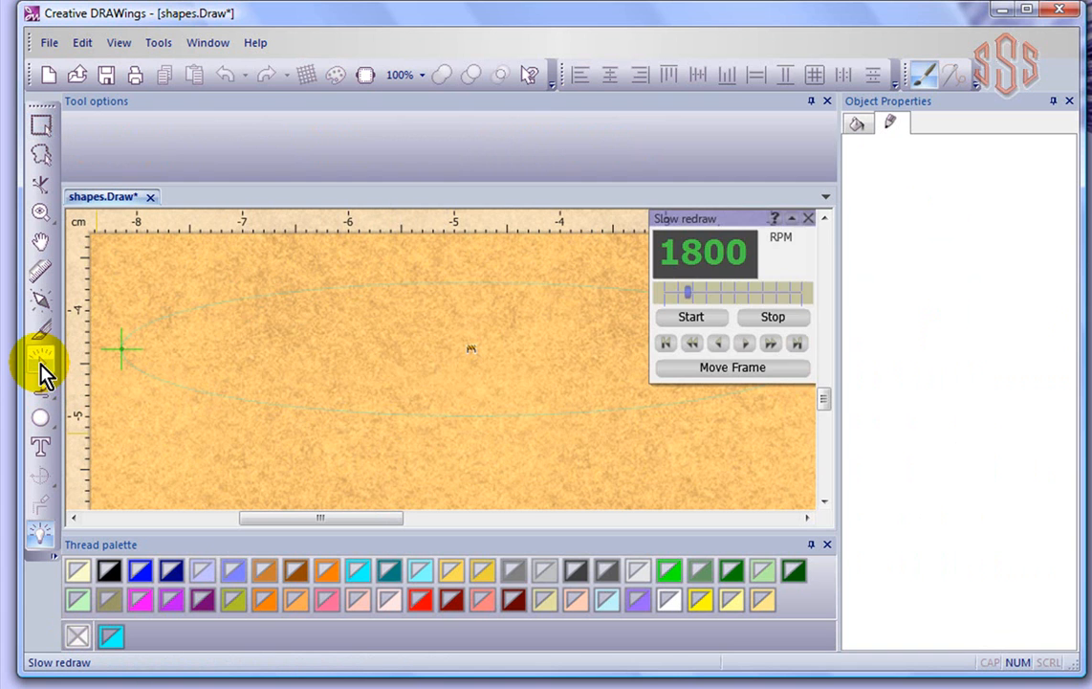
click(712, 319)
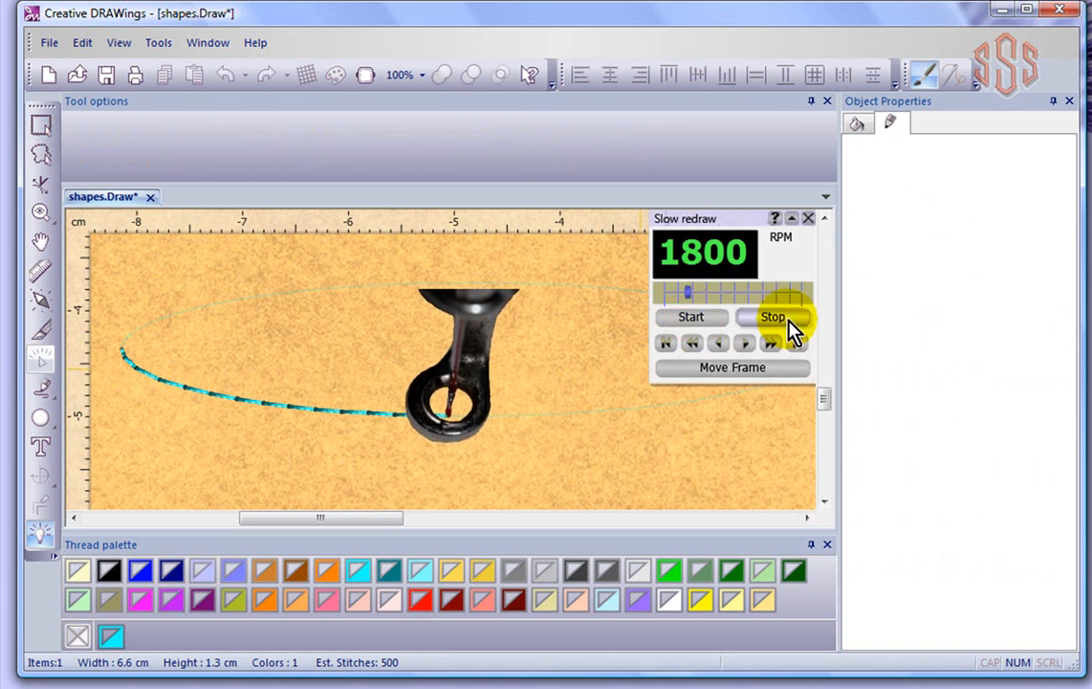
click(784, 320)
drag(690, 293, 676, 296)
click(692, 317)
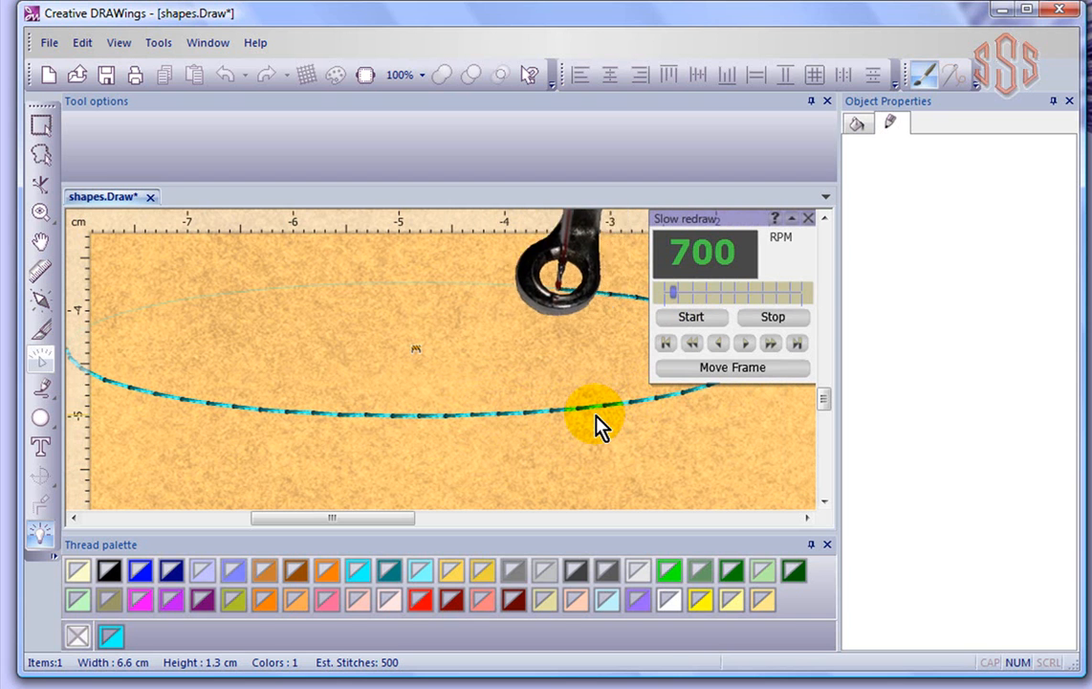
click(779, 322)
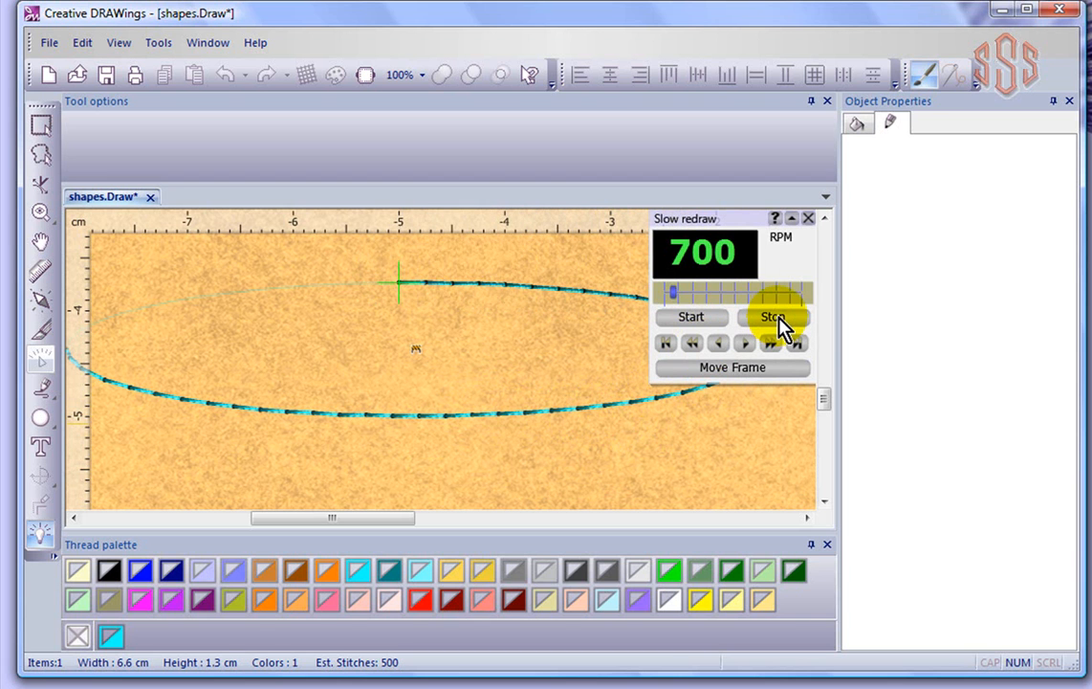
click(808, 218)
- Set the ellipse's outline width to 0.1 mm
click(440, 289)
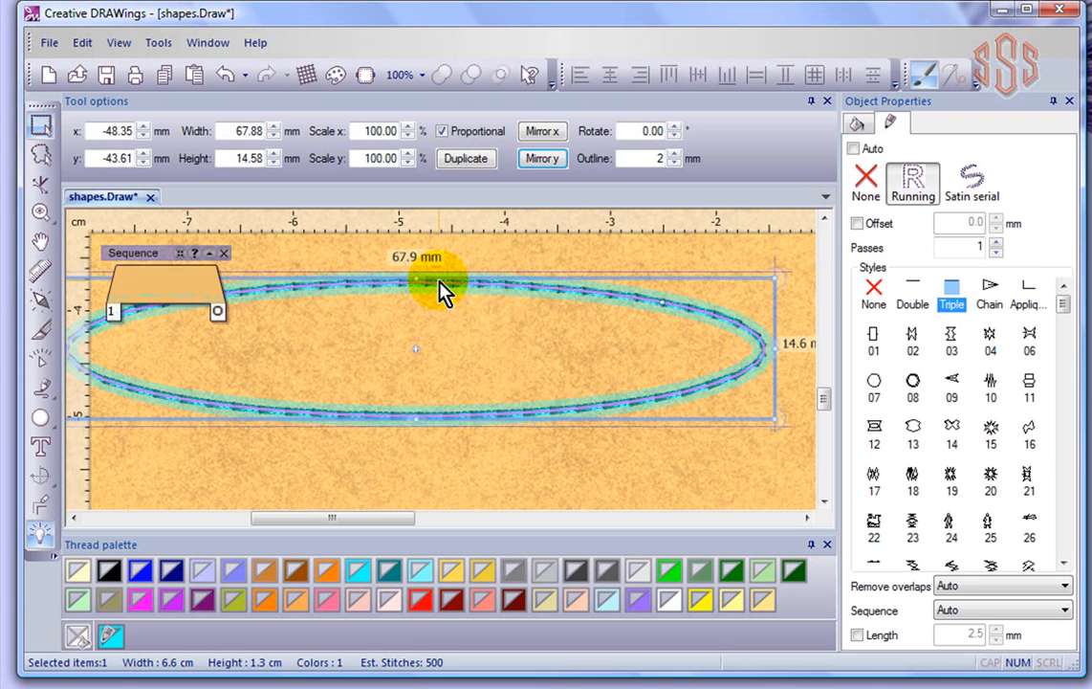
double_click(641, 158)
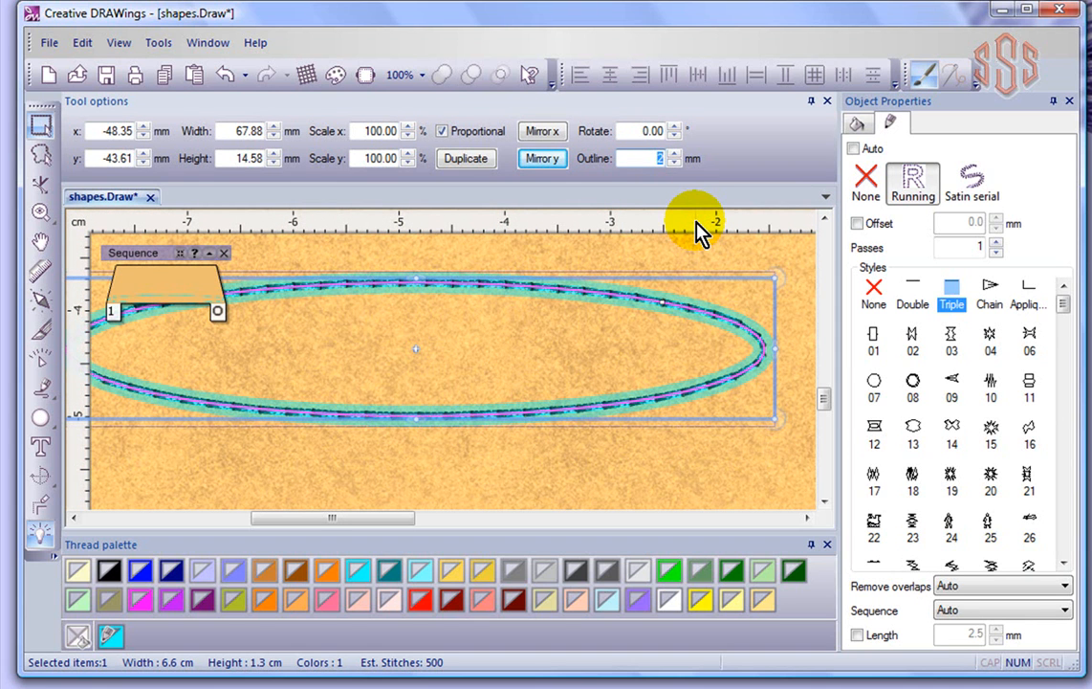
text(.1)
key(Return)
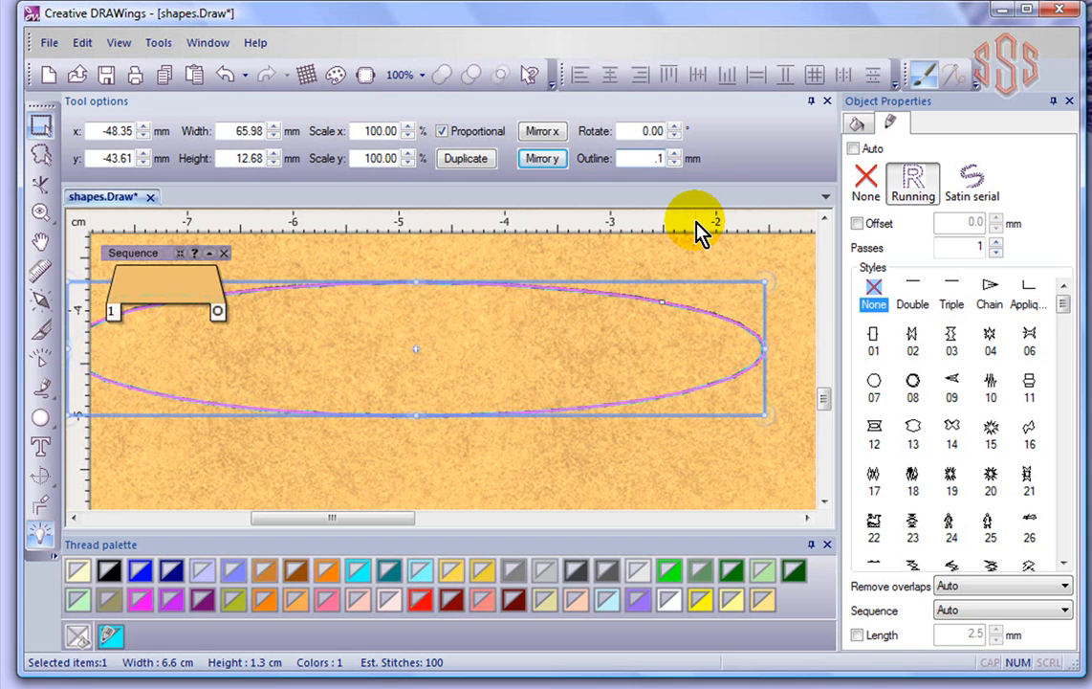
click(543, 464)
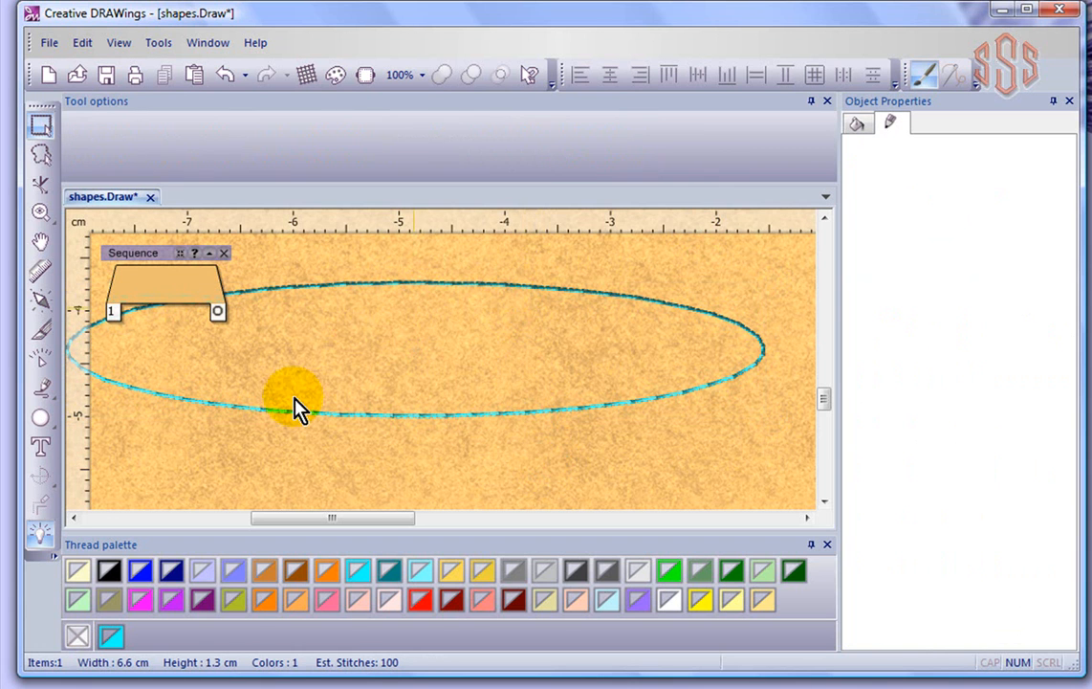
- Play the Slow Redraw simulation of the 0.1 mm outline to examine how it is sewn
click(41, 364)
click(691, 318)
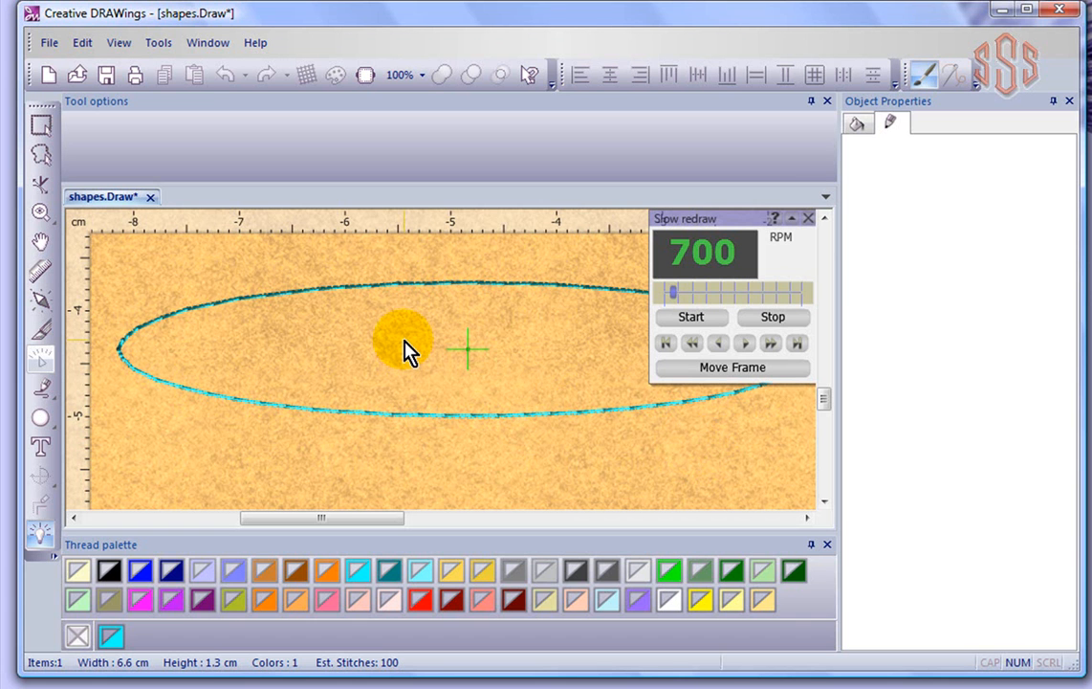
click(808, 218)
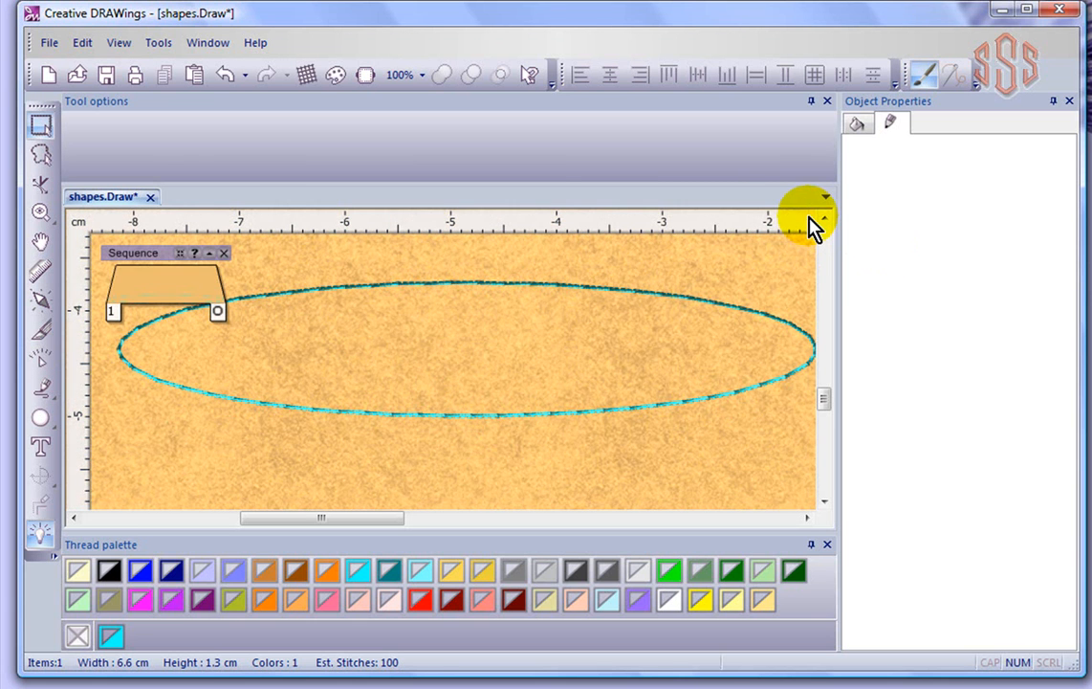
- Set the ellipse's running outline to 3 passes
click(435, 284)
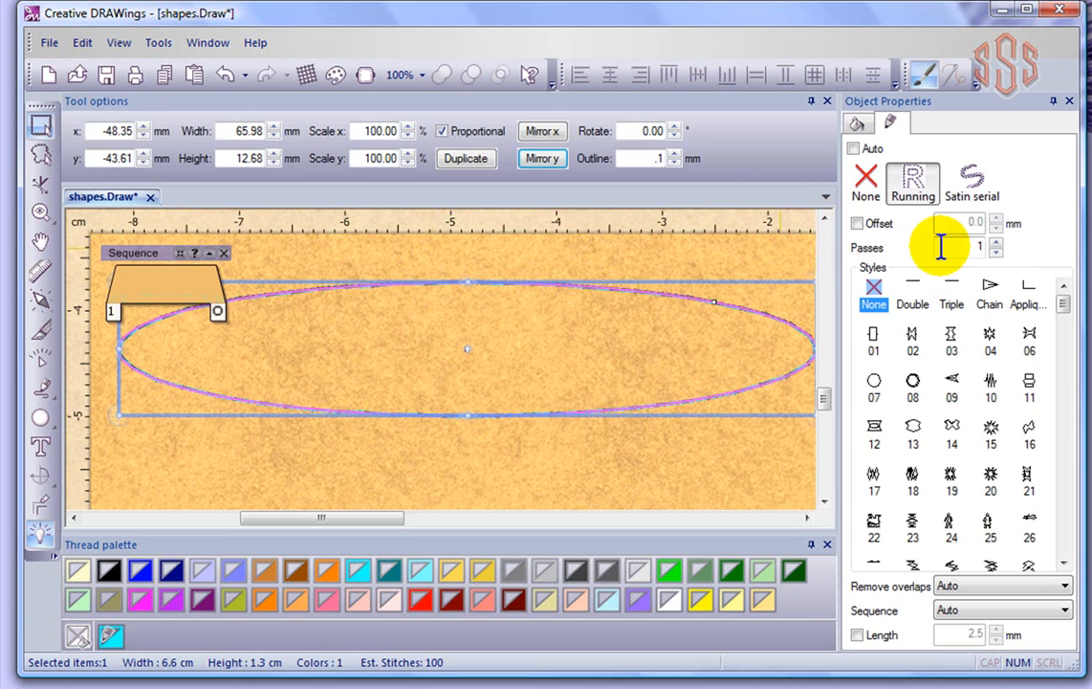
click(999, 242)
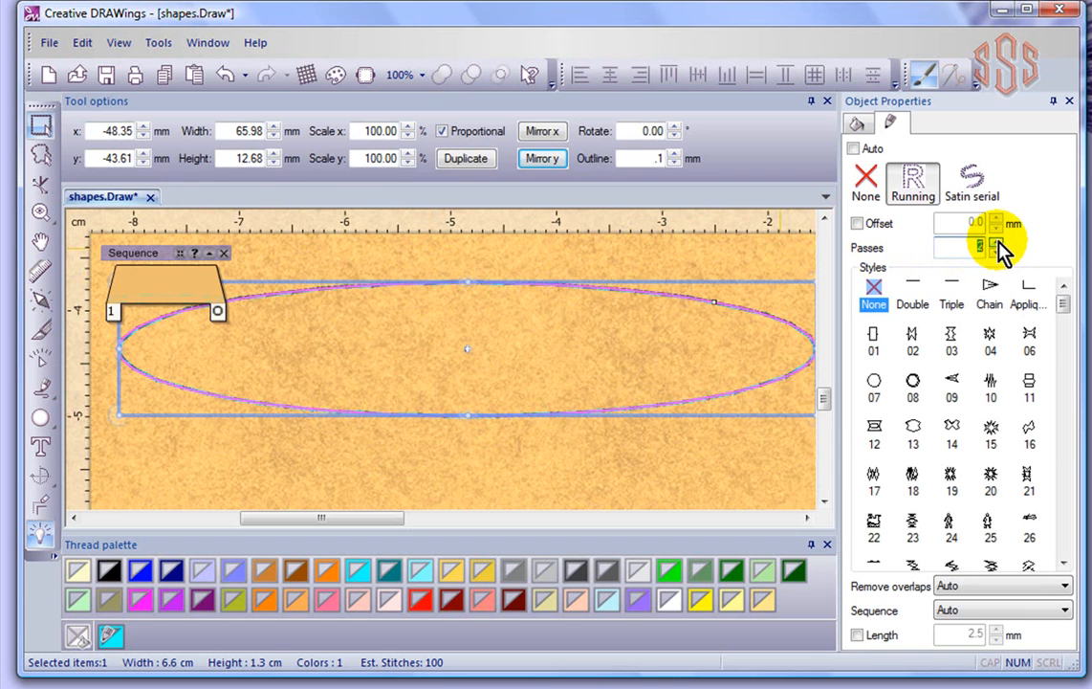
click(998, 242)
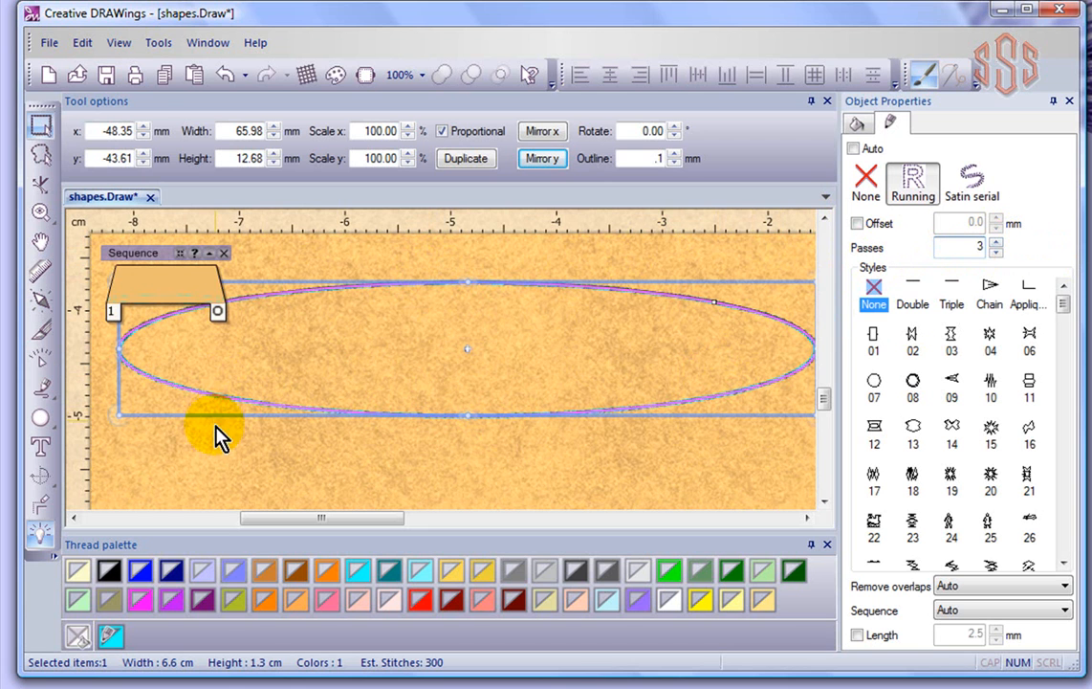
- Play the Slow Redraw simulation to examine how the three outline passes are sewn
click(42, 362)
click(702, 323)
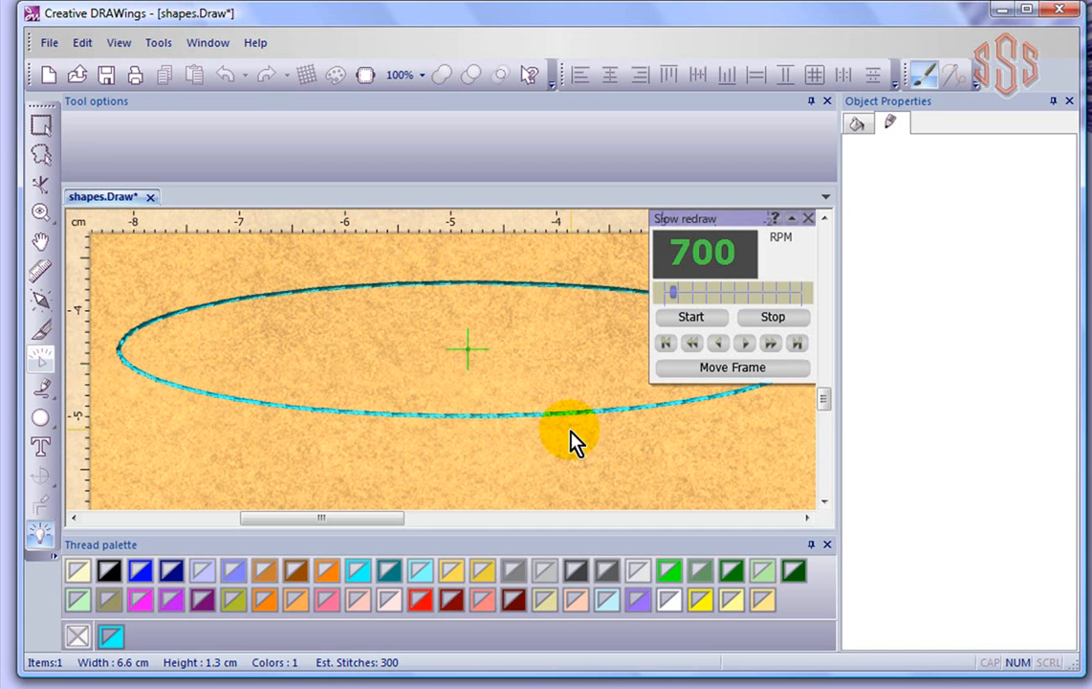
click(808, 218)
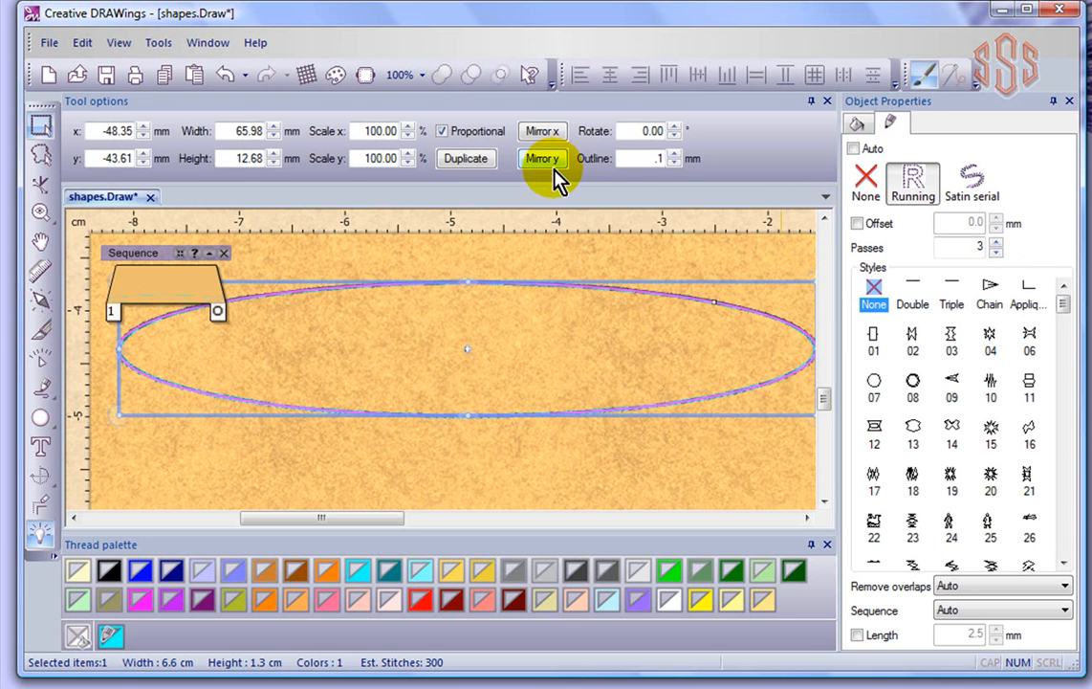
- Set the ellipse's outline width to 0.4 mm and its running stitch to 1 pass
double_click(660, 157)
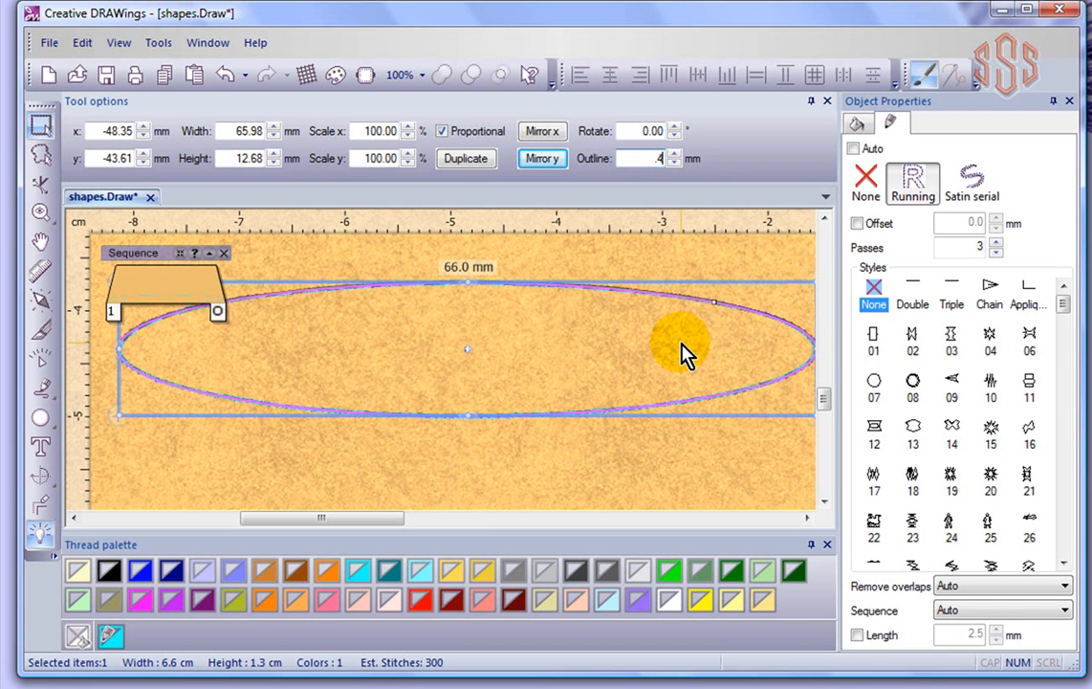
key(Return)
click(175, 428)
click(40, 363)
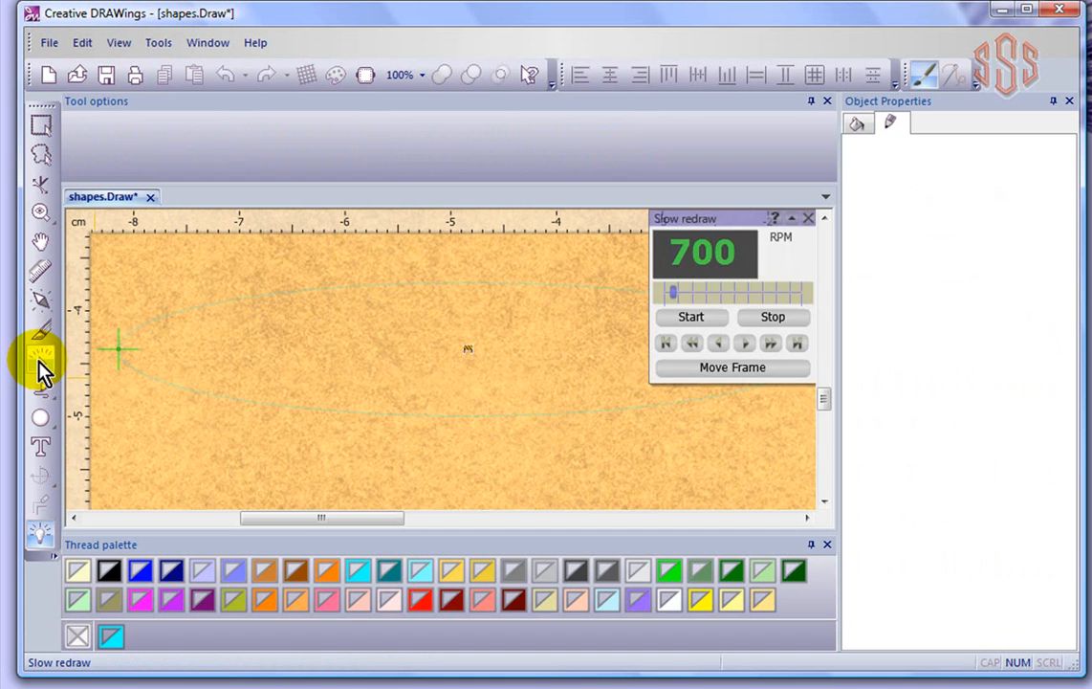
click(809, 219)
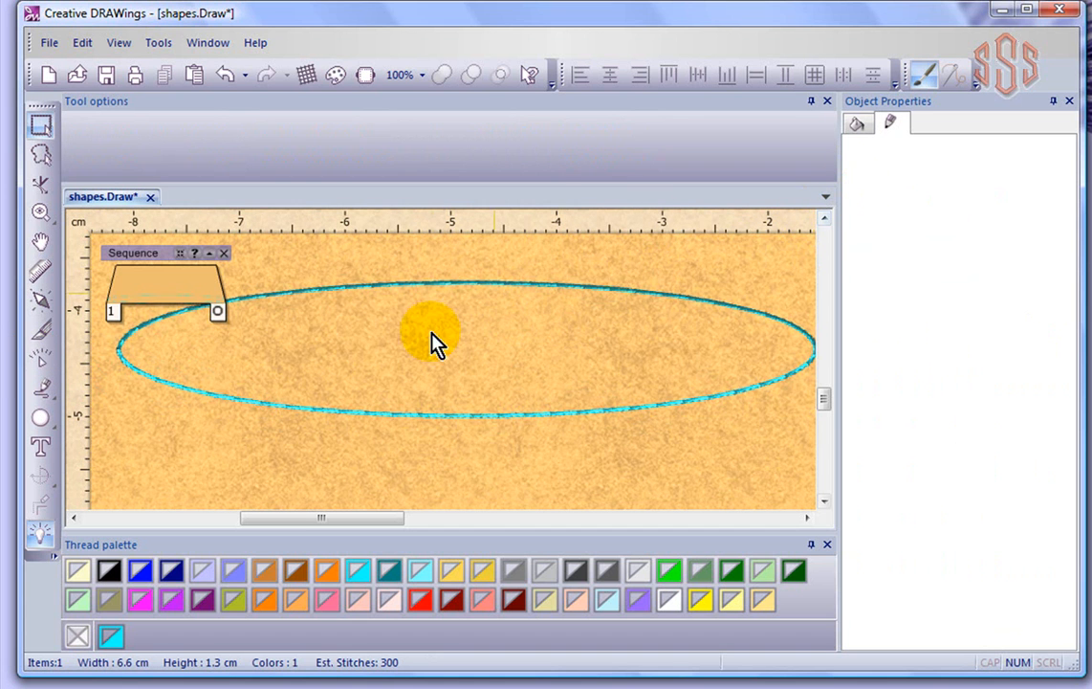
click(450, 284)
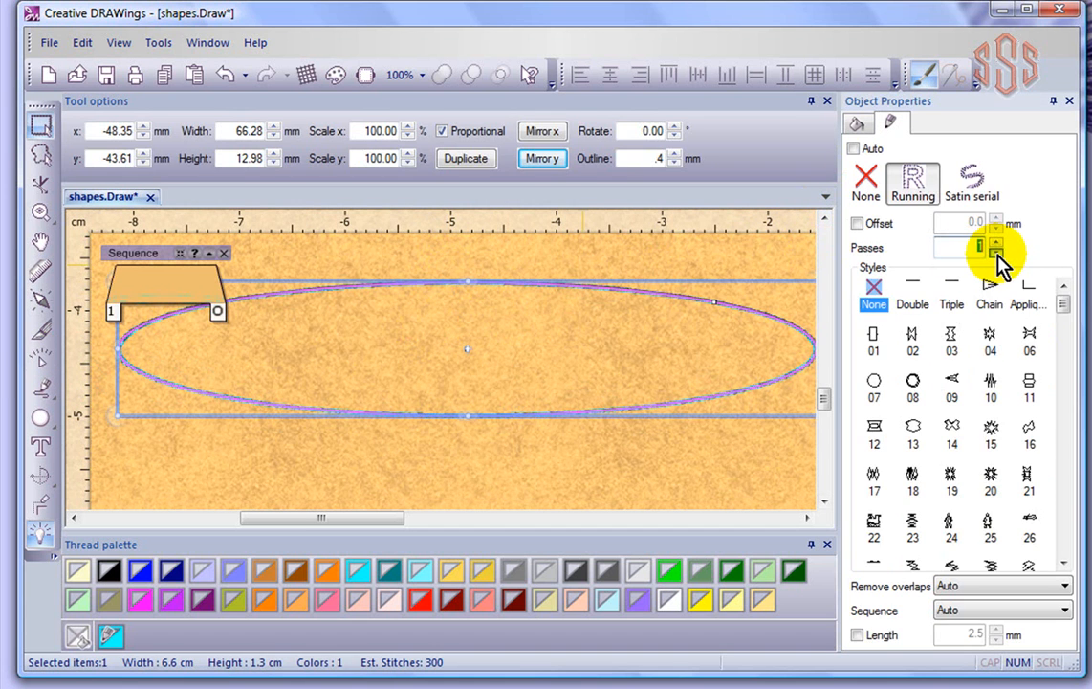
- Simulate the sewing of the 0.4 mm single-pass outline with Slow Redraw, raising the speed to 1300 RPM
click(42, 362)
click(691, 316)
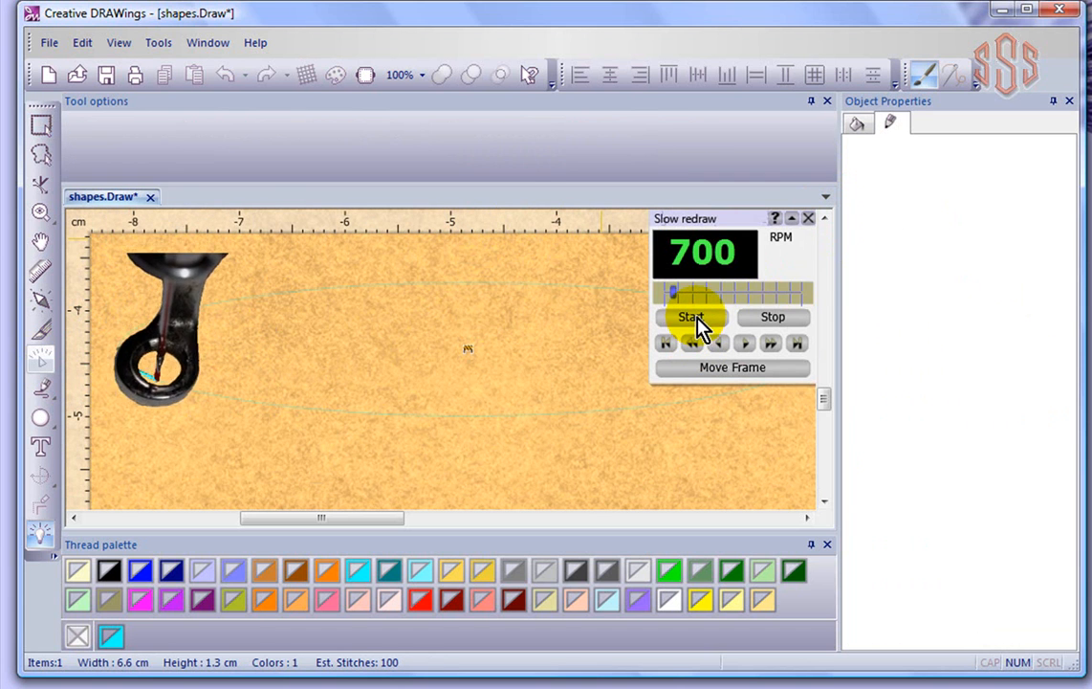
drag(674, 293, 681, 296)
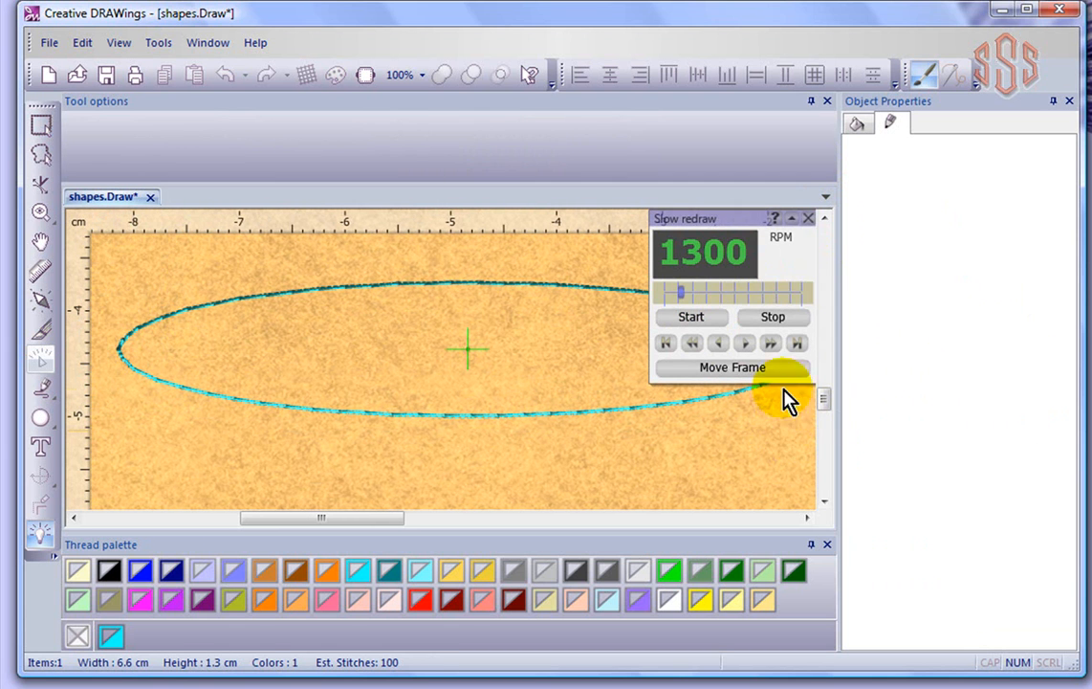
click(808, 221)
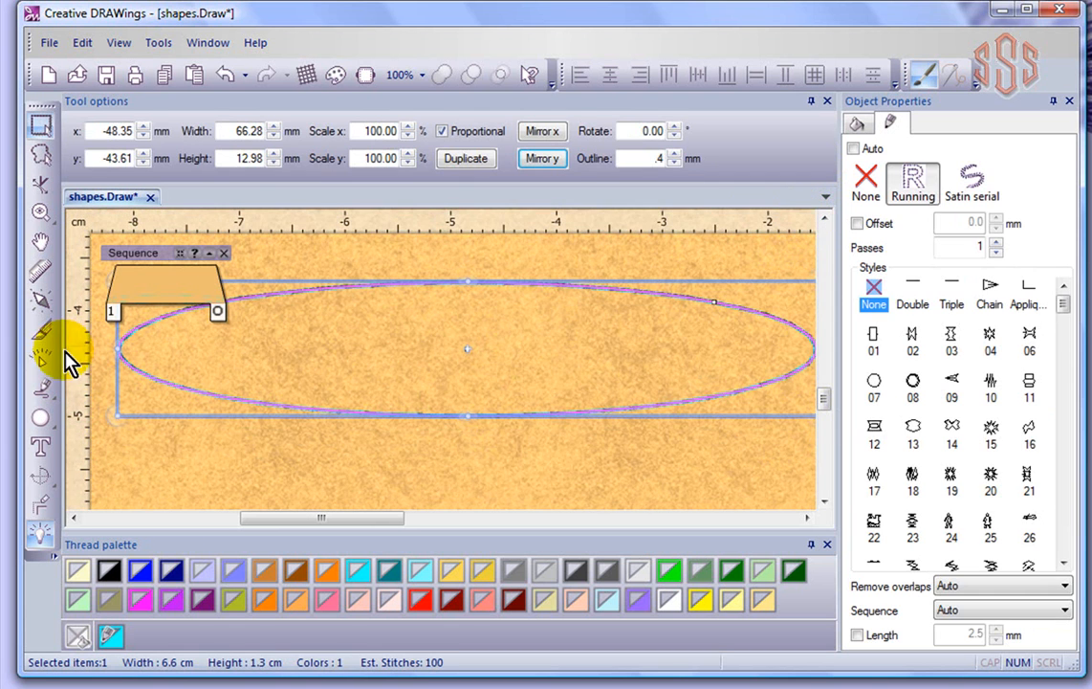
- Set the ellipse's outline width to 0.5 mm
double_click(658, 159)
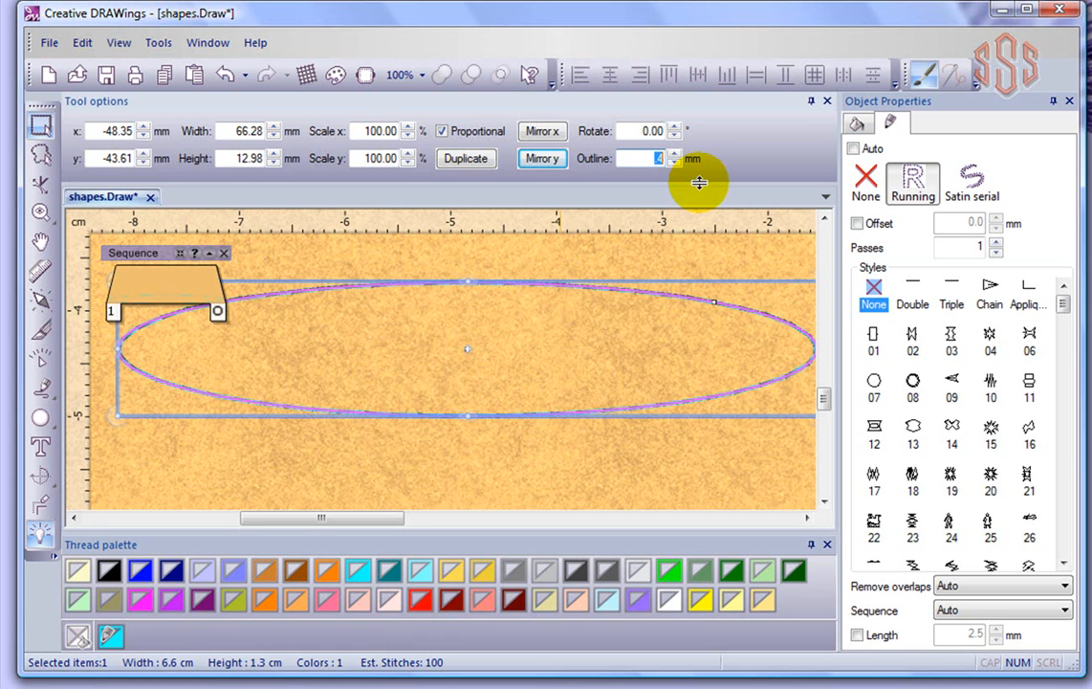
key(Return)
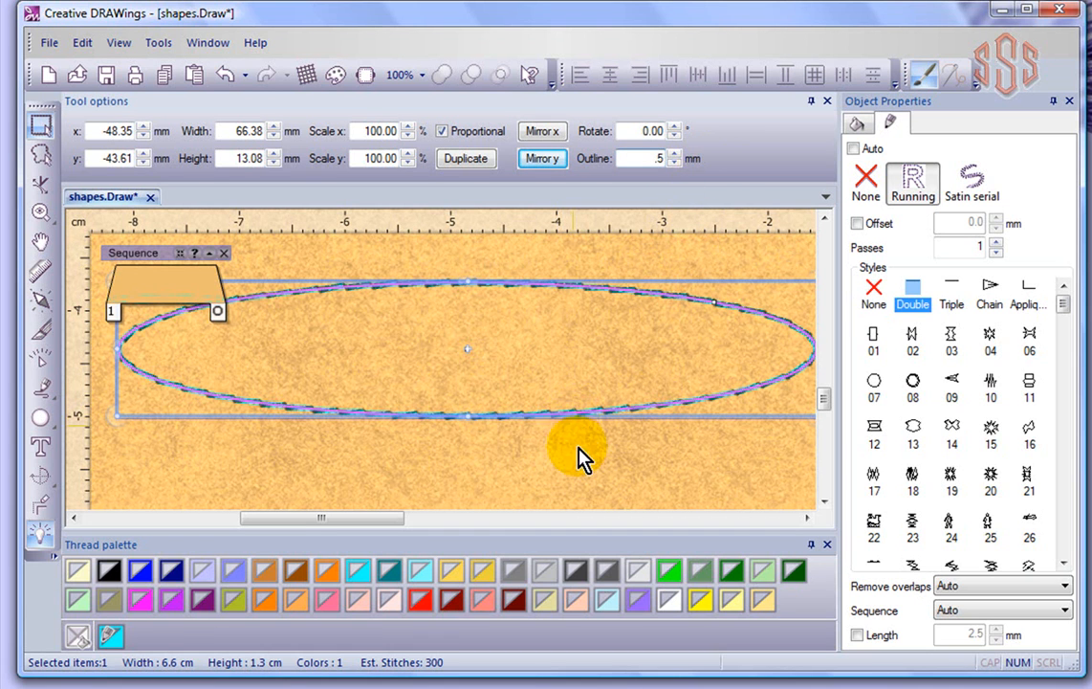
click(589, 483)
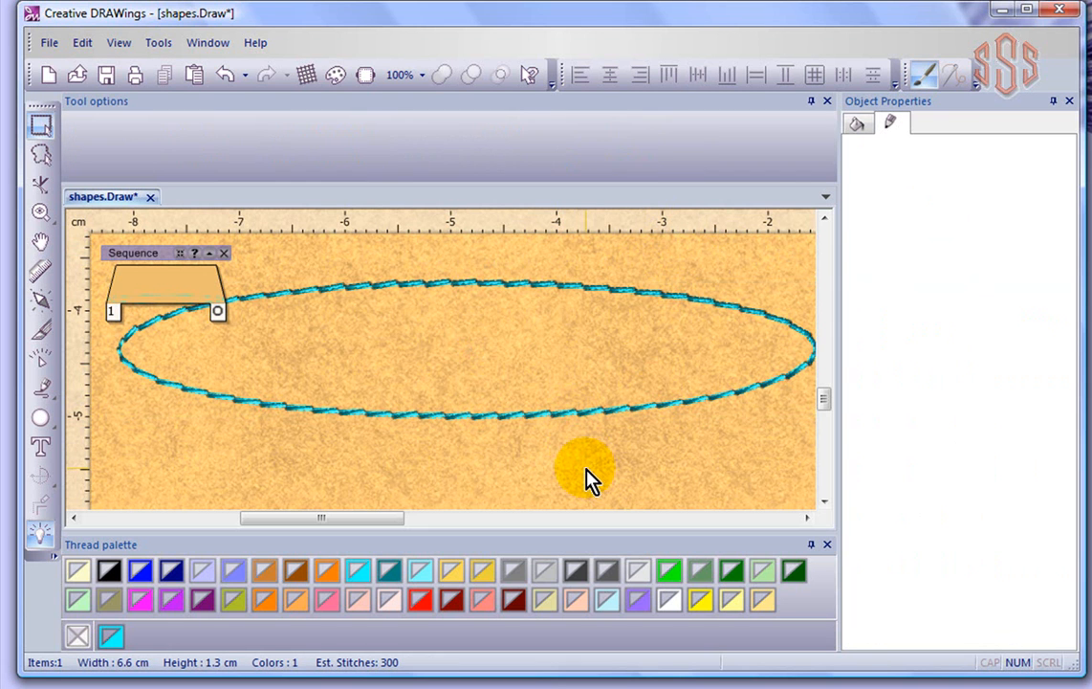
- Simulate the sewing of the 0.5 mm outline with Slow Redraw, and close the simulation
click(40, 360)
click(690, 317)
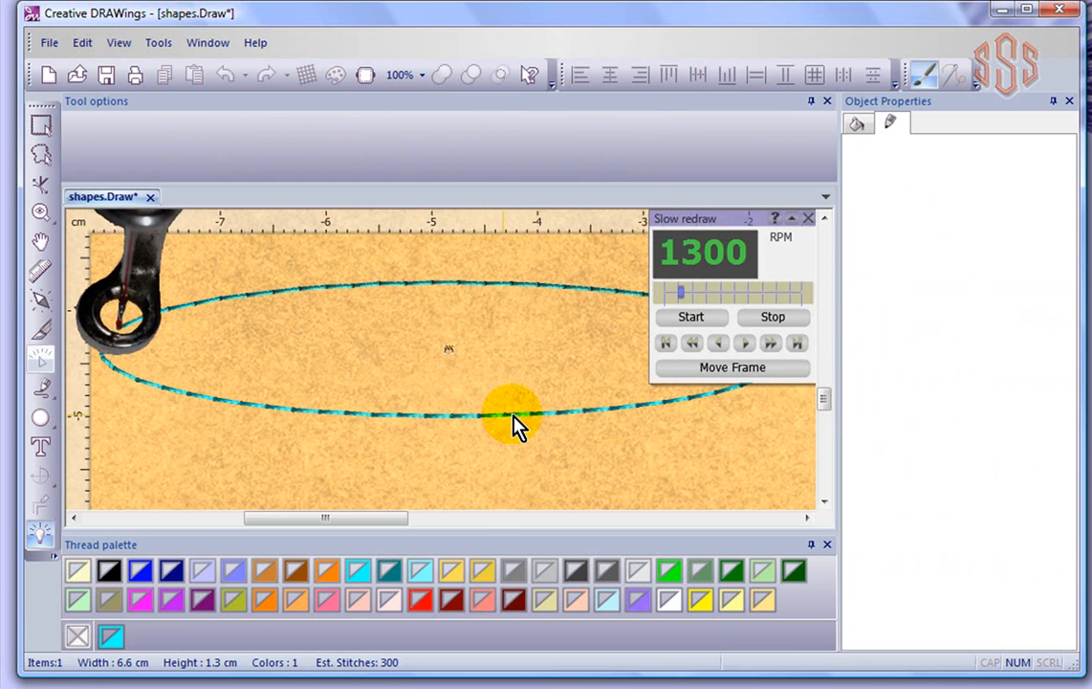
click(808, 218)
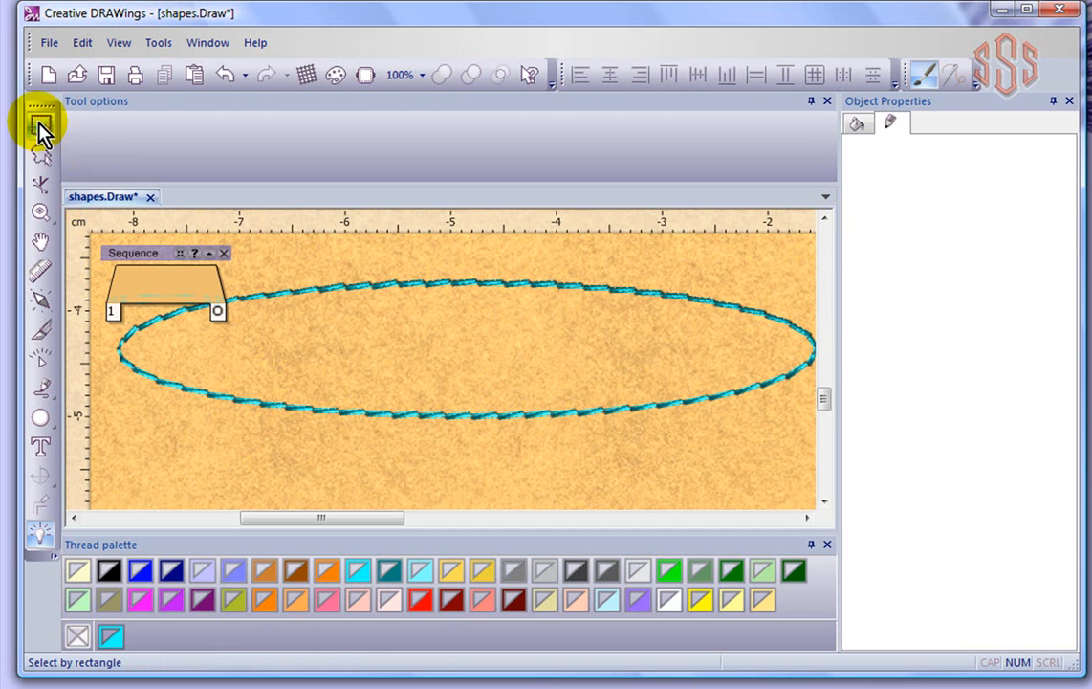
- Set the ellipse's outline width to 1 mm, keeping the running stitch type
click(496, 284)
click(918, 181)
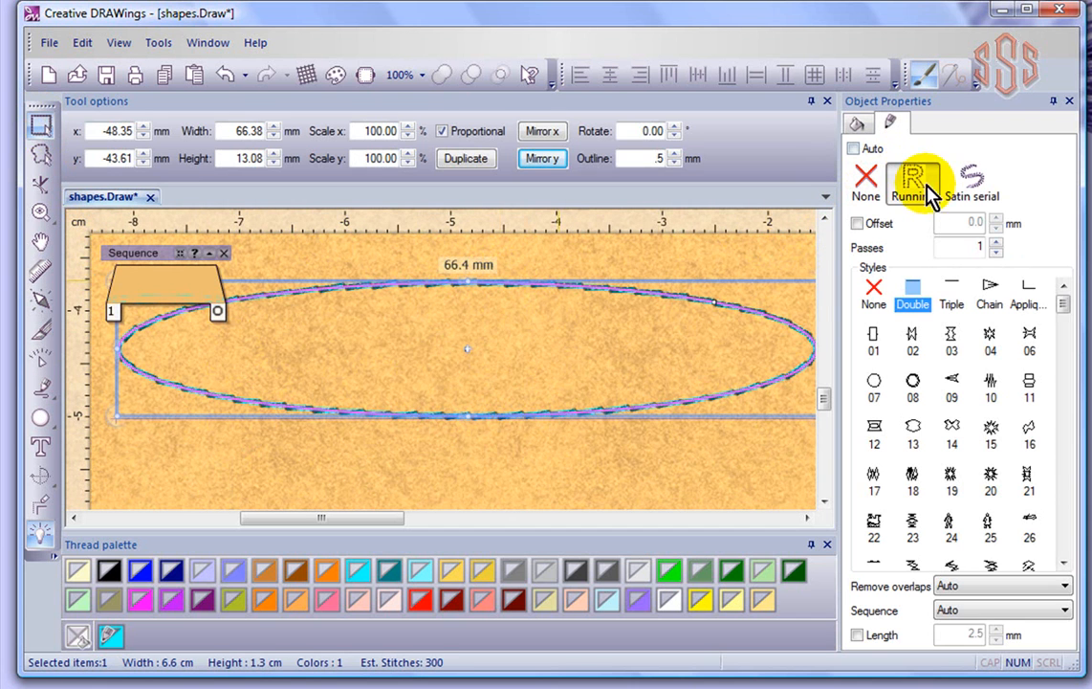
double_click(661, 157)
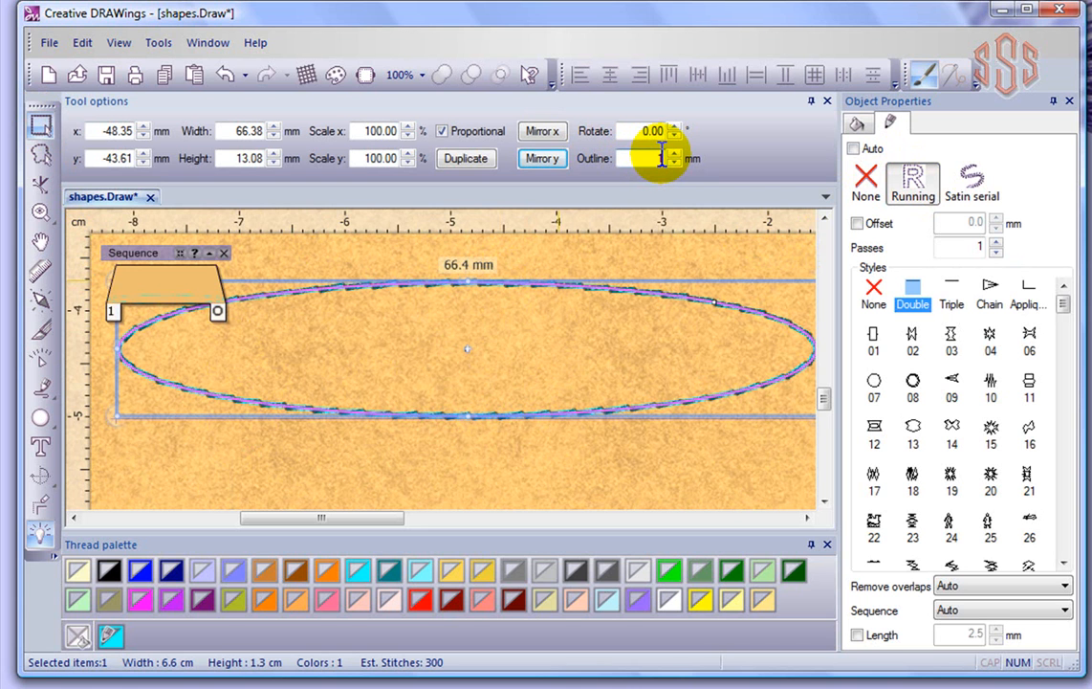
key(Return)
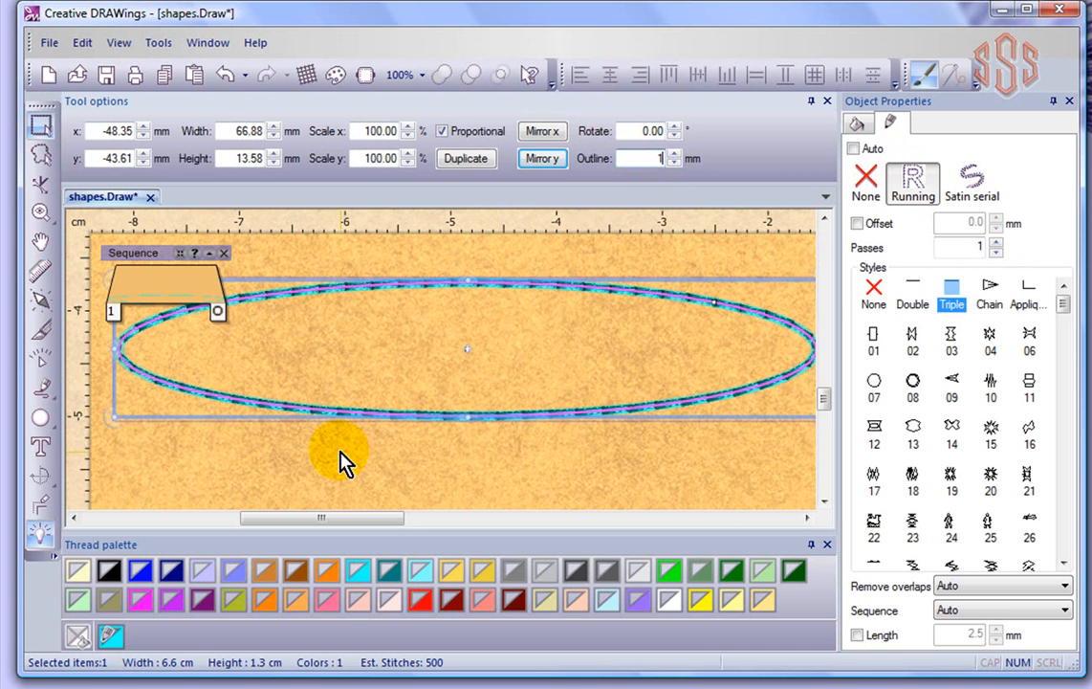
- Play the Slow Redraw simulation for the 1 mm outline to examine its sewing, and close it
click(43, 362)
click(712, 324)
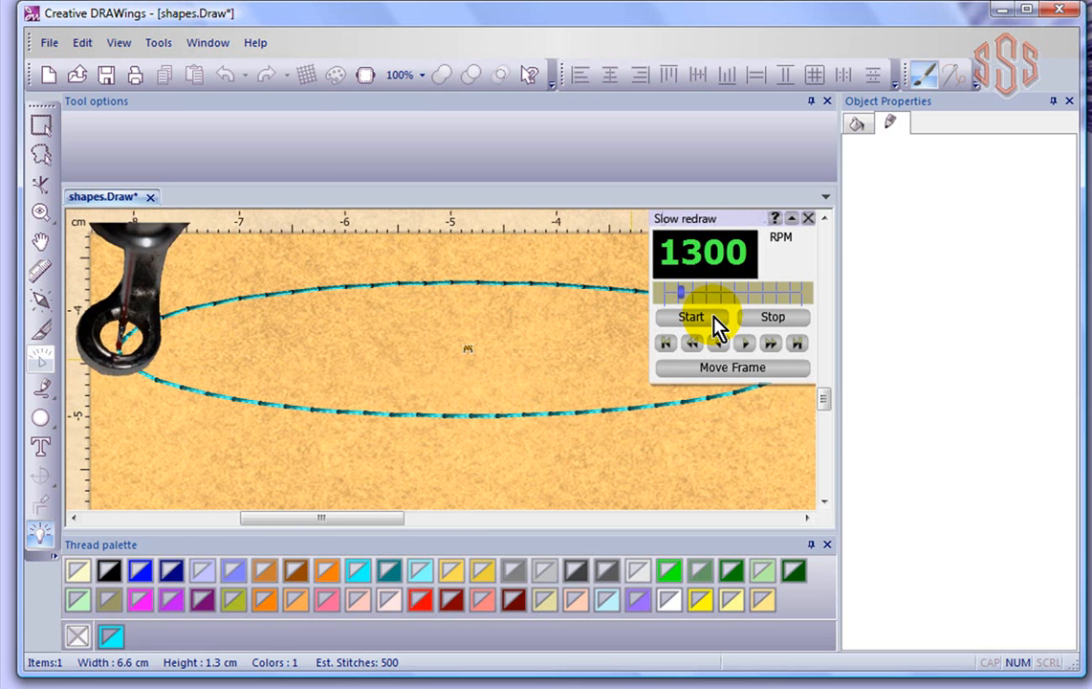
click(809, 219)
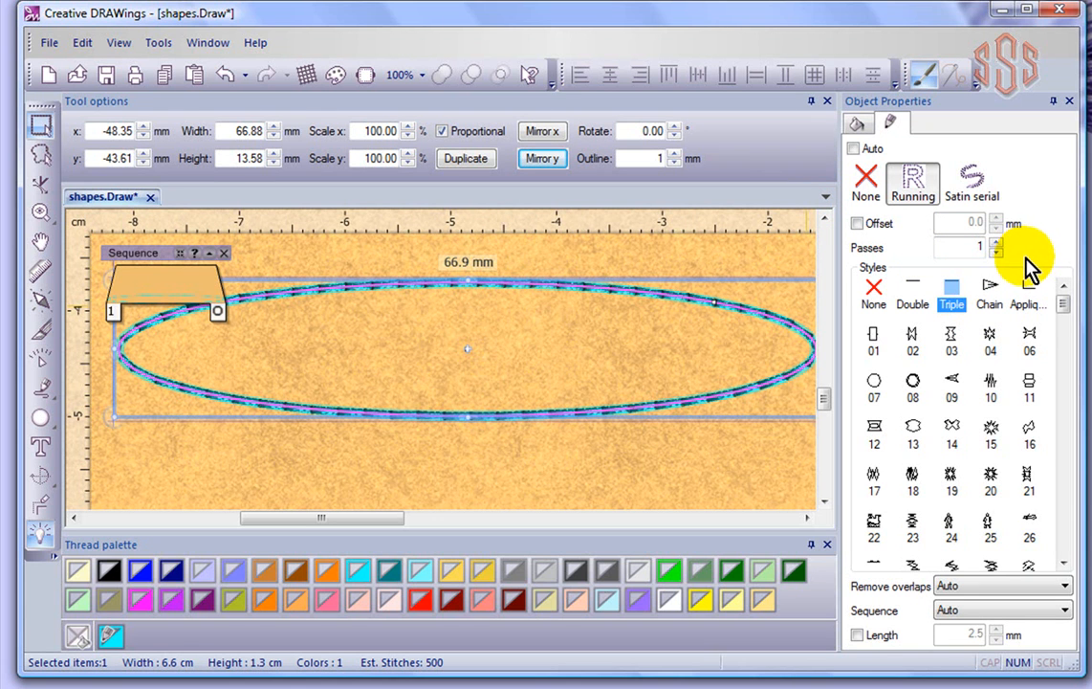
- Try a 1.0 mm offset on the ellipse's running stitch, inspect the shifted stitches up close, and switch the offset off
click(857, 224)
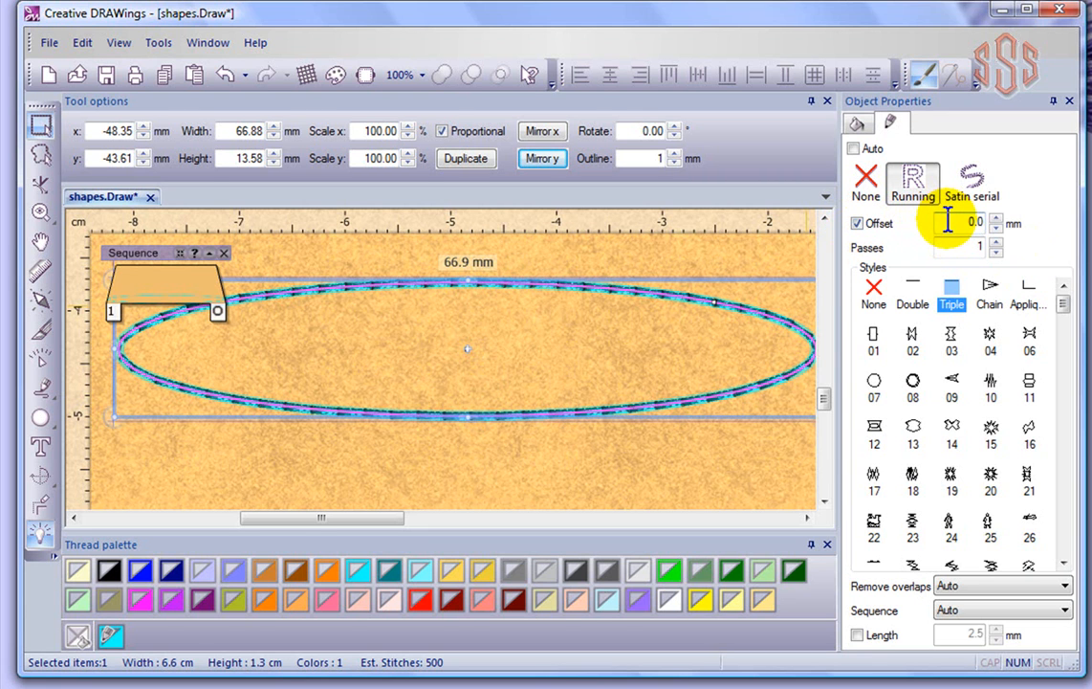
double_click(946, 221)
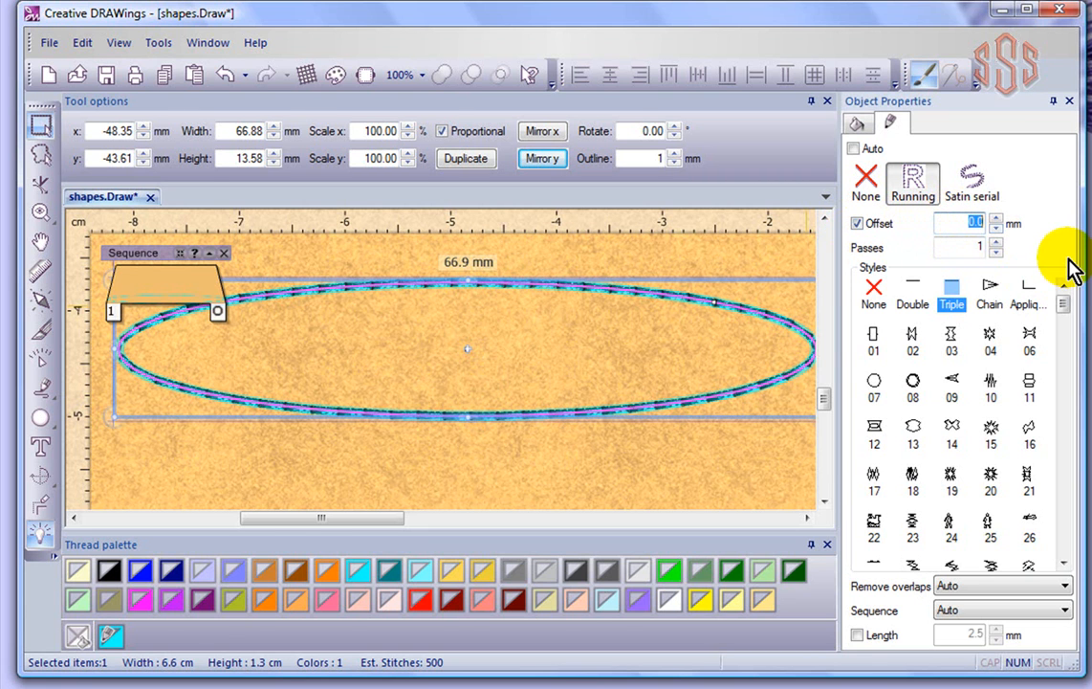
key(Return)
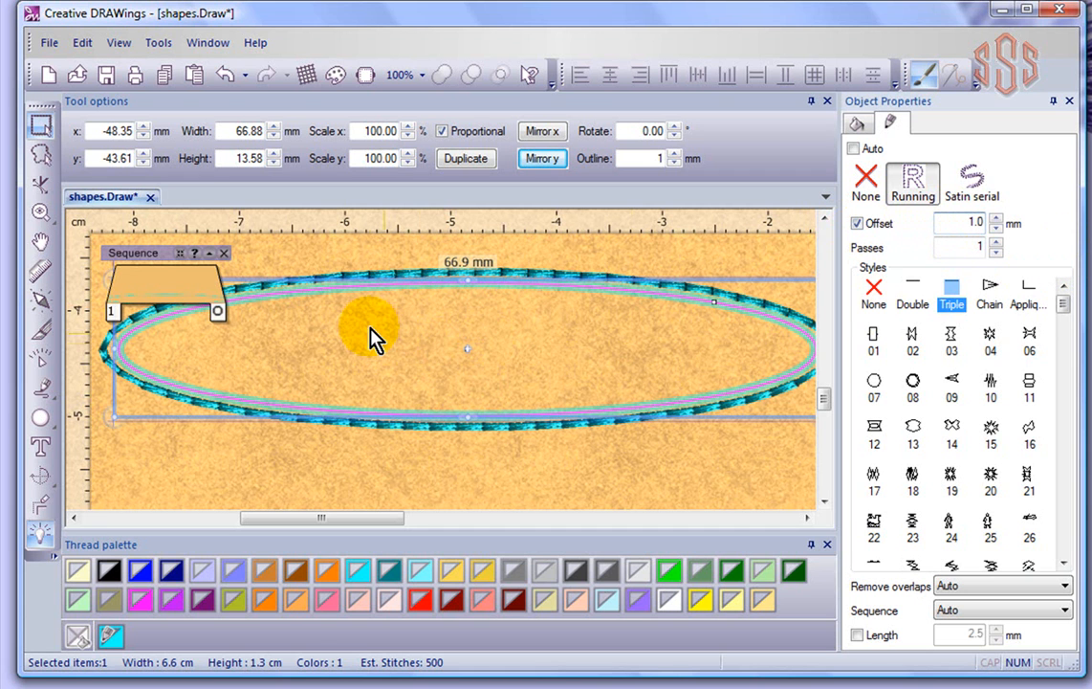
scroll(495, 454, up, 3)
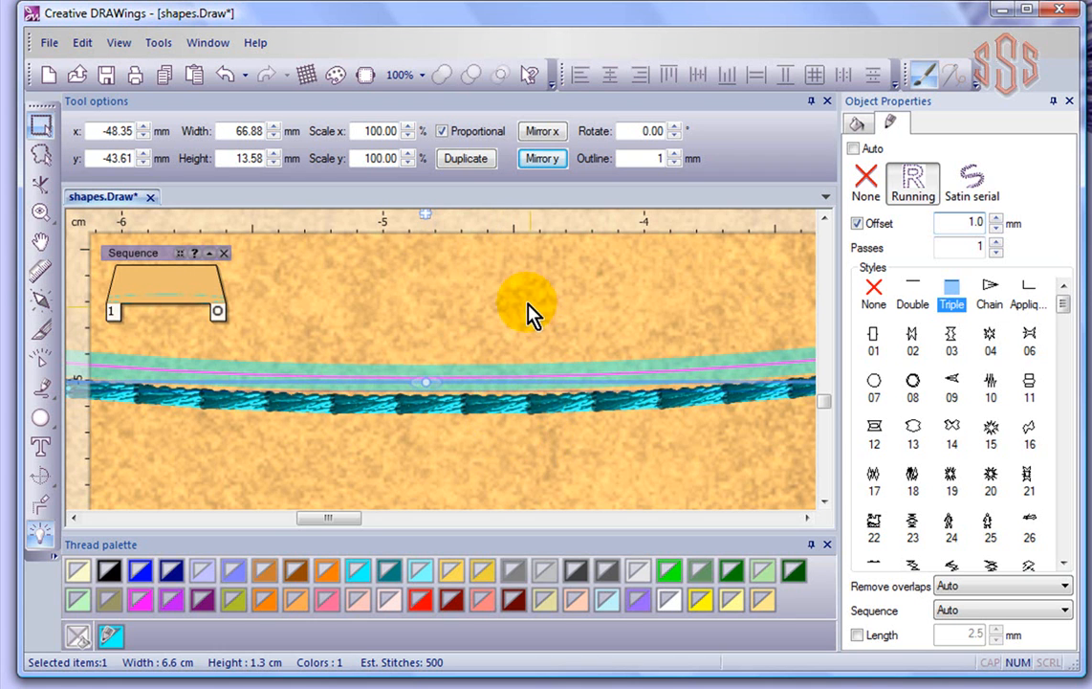
scroll(530, 316, down, 2)
scroll(531, 316, down, 2)
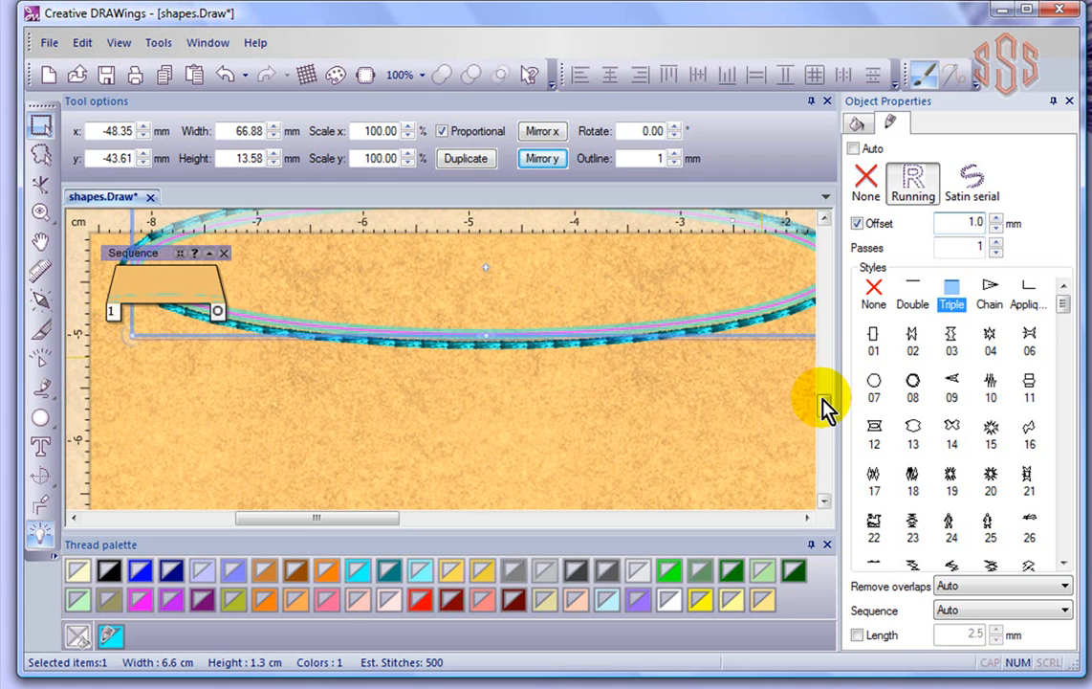
drag(823, 402, 821, 388)
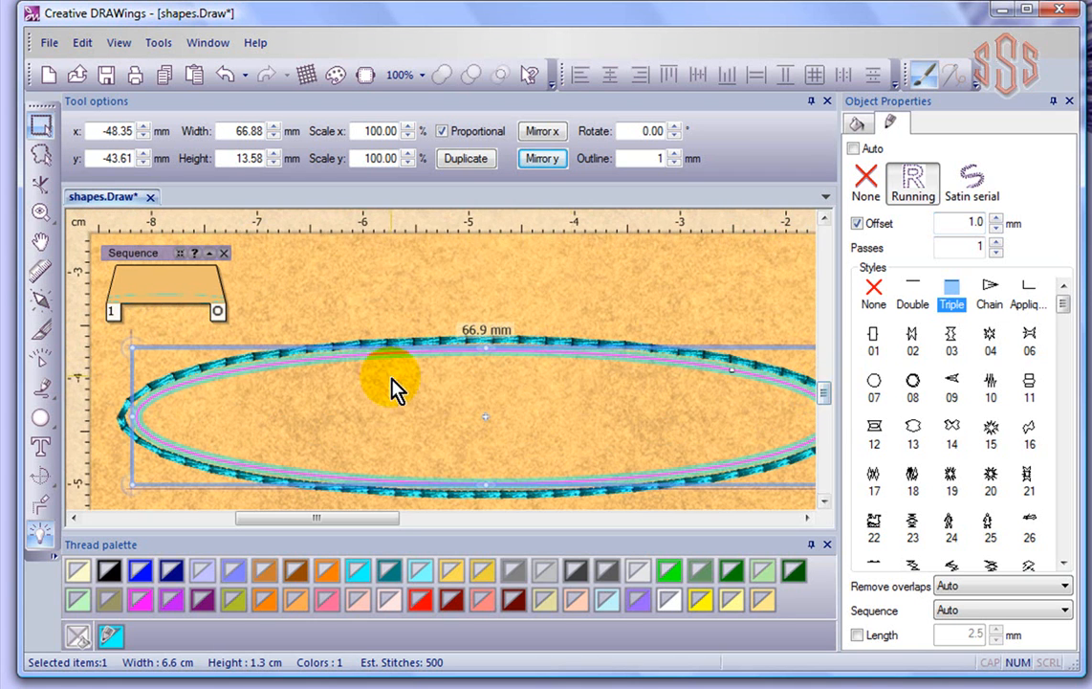
click(857, 224)
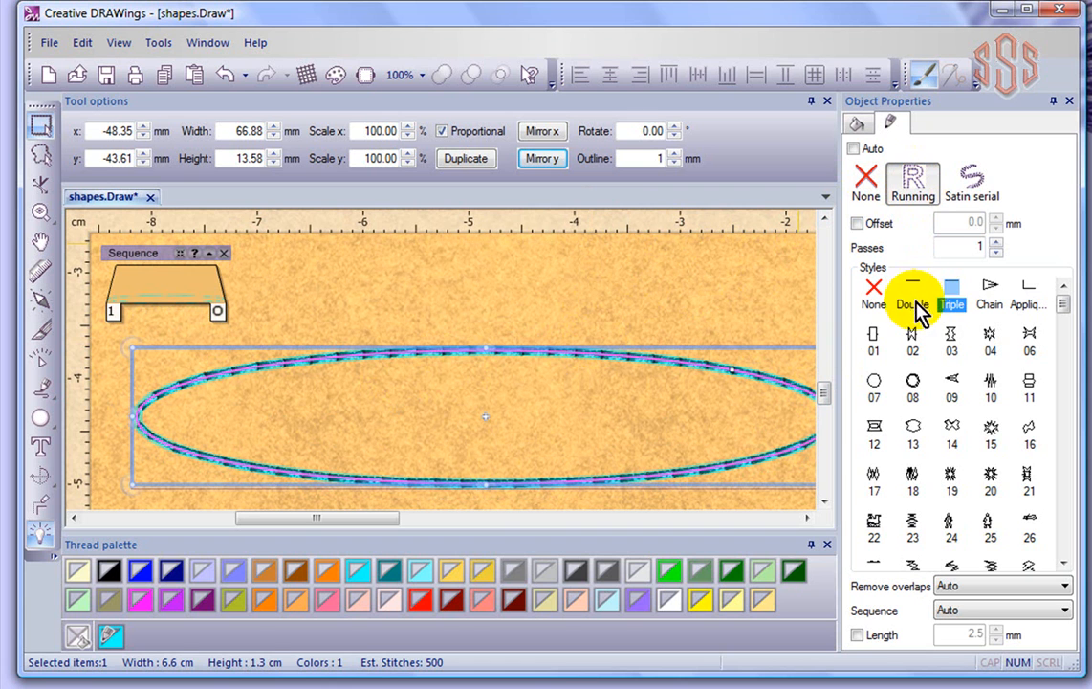
- Apply the Chain style to the ellipse's running stitch and inspect it with the ellipse deselected
click(990, 292)
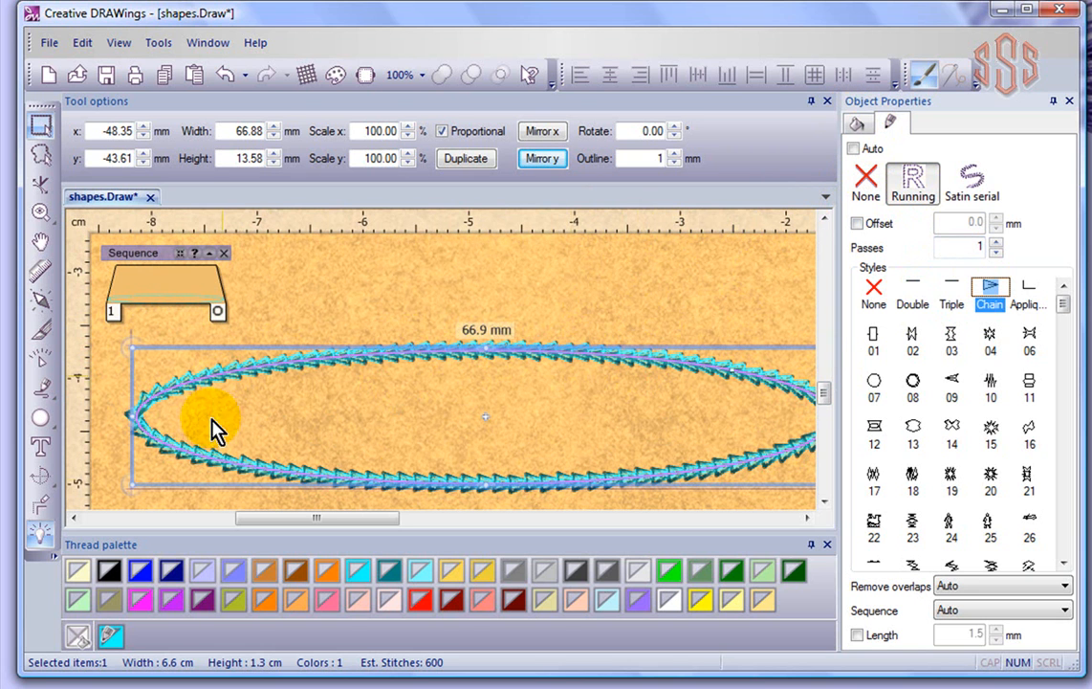
click(585, 275)
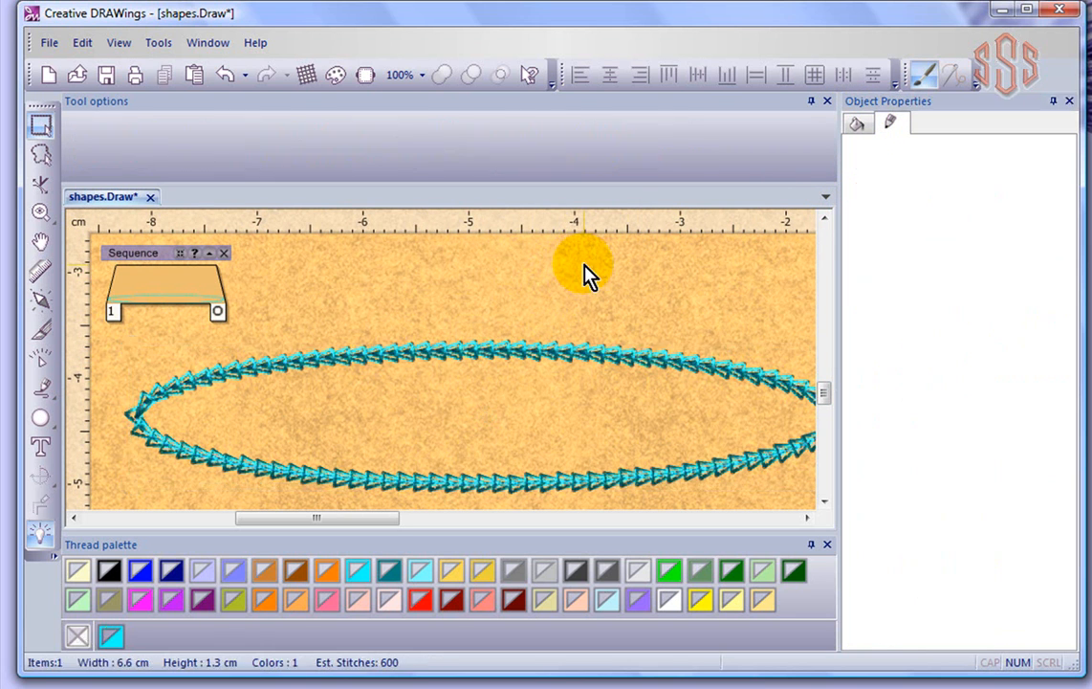
click(609, 368)
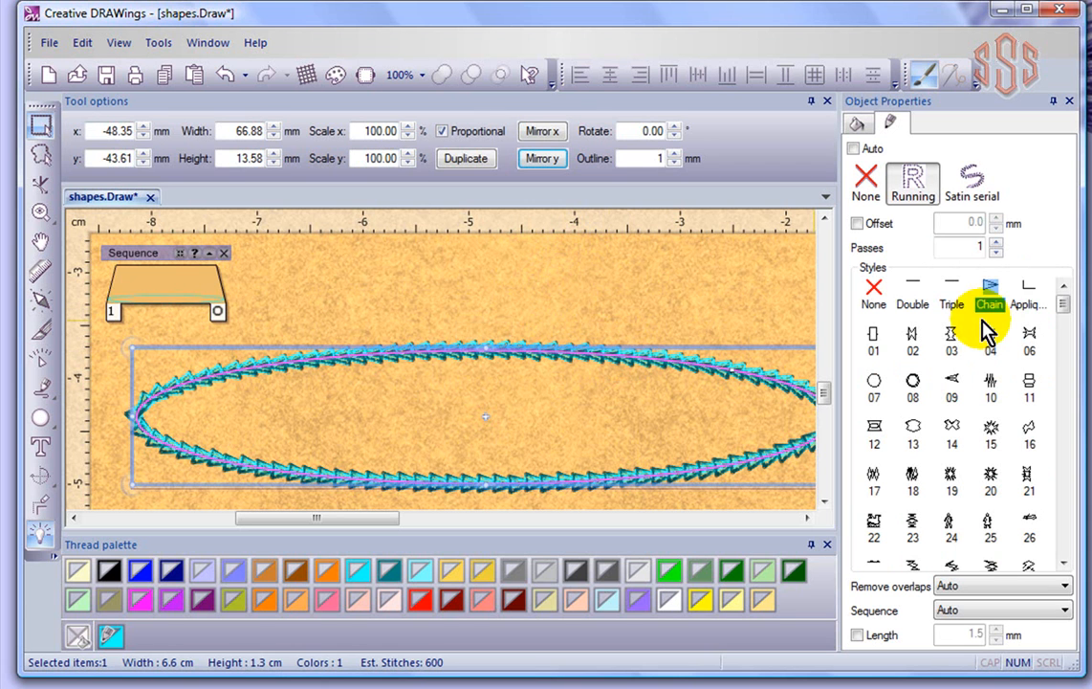
- Preview the Applique style and decorative styles 01, 02, 03, 04 and 06 on the ellipse's running stitch
click(1029, 295)
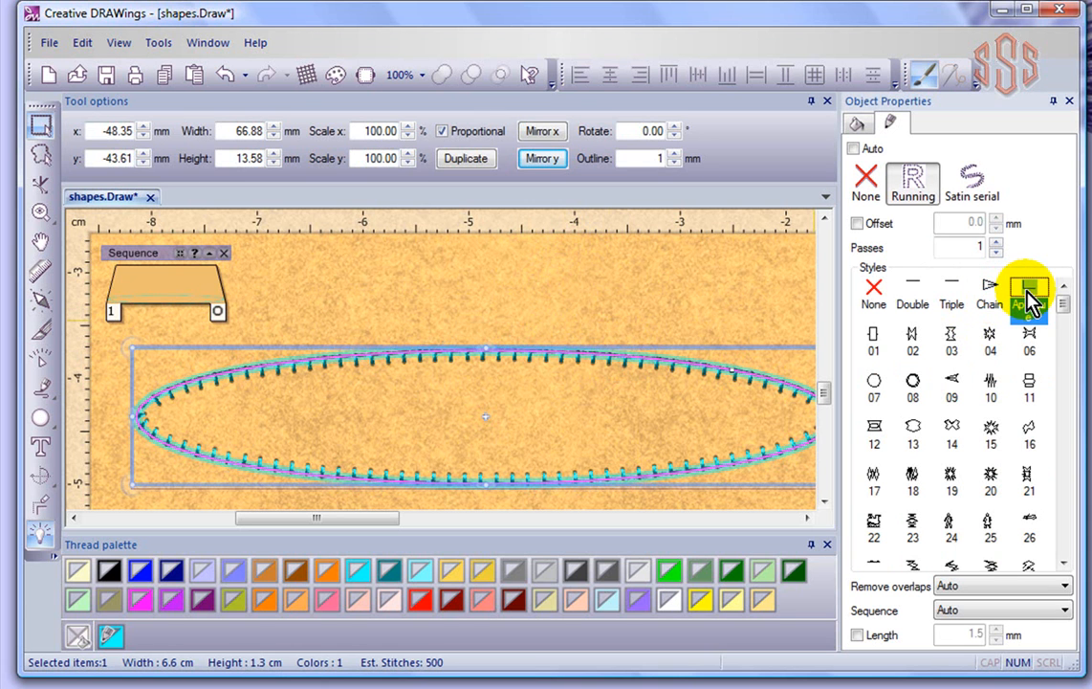
click(872, 338)
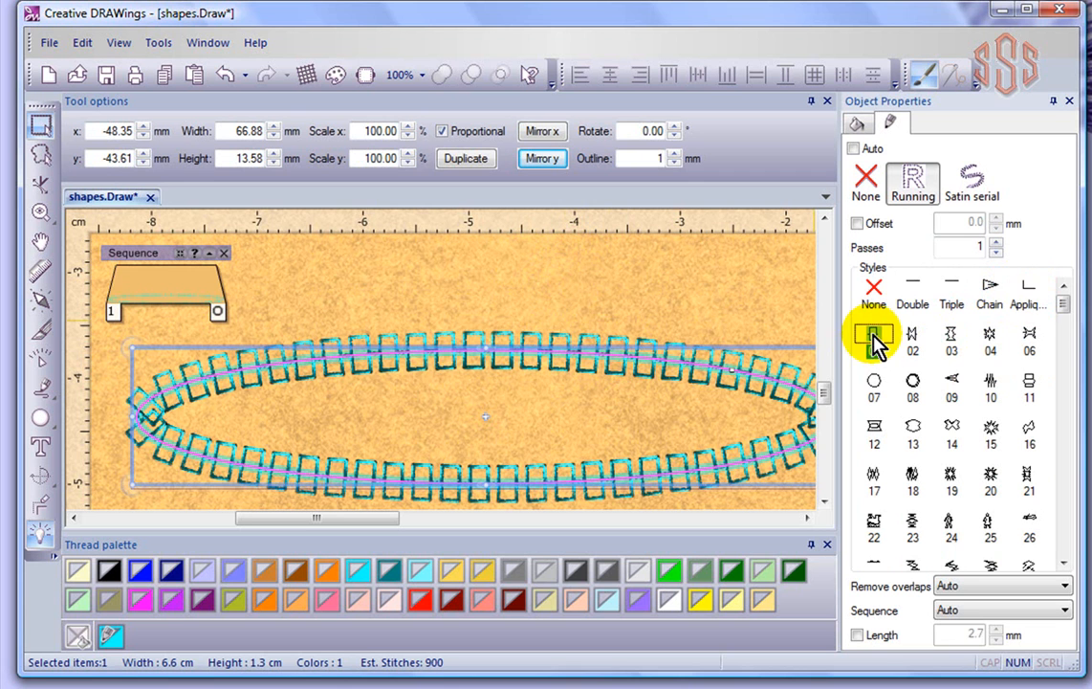
click(908, 340)
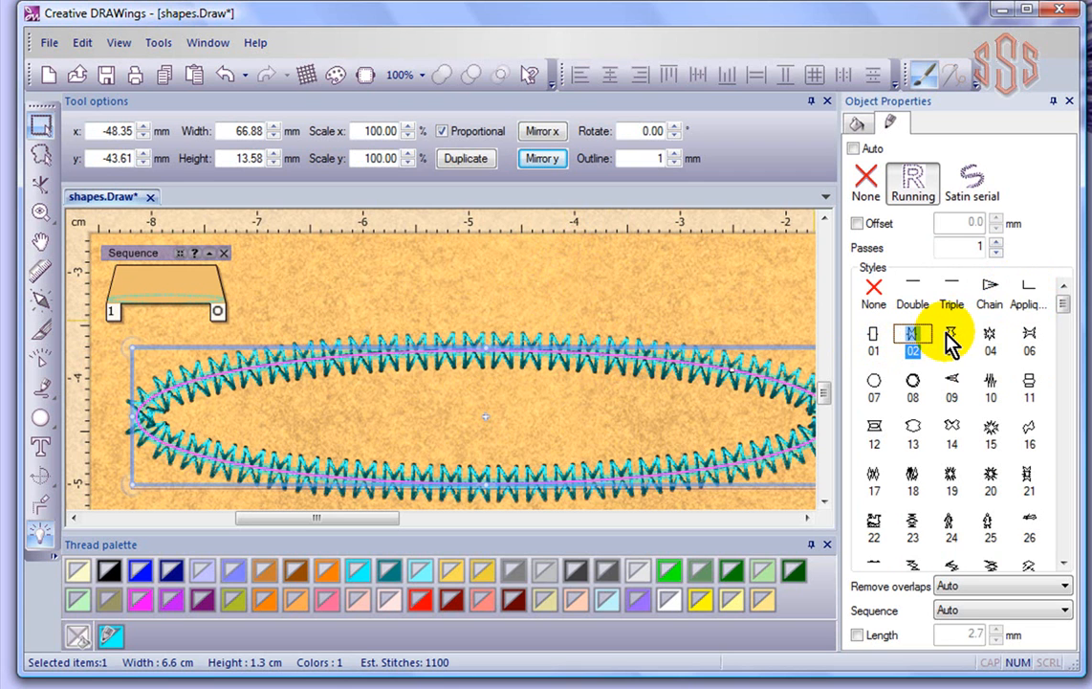
click(950, 343)
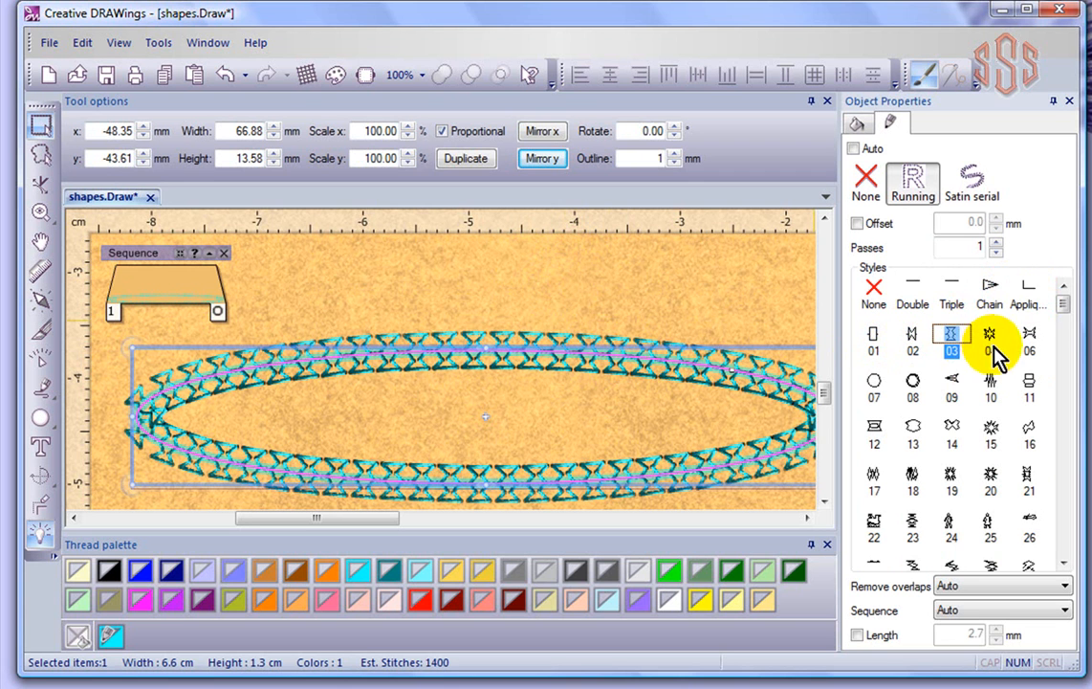
click(988, 339)
click(1030, 340)
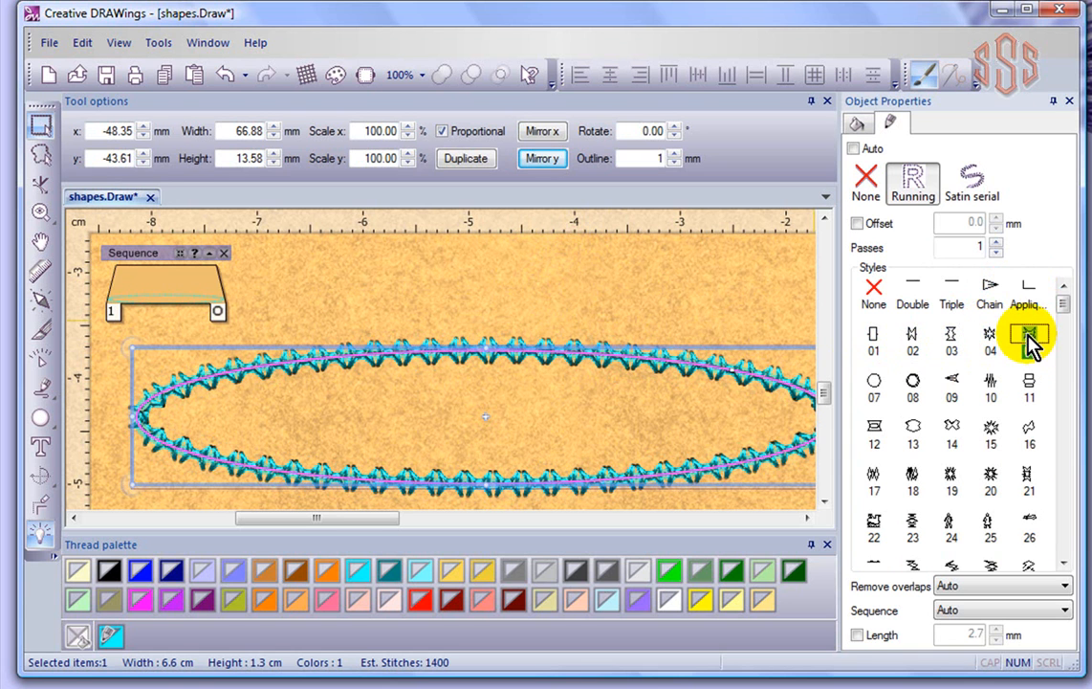
- Preview running stitch styles 07, 08, 09, 10 and 11 on the ellipse's outline
click(874, 381)
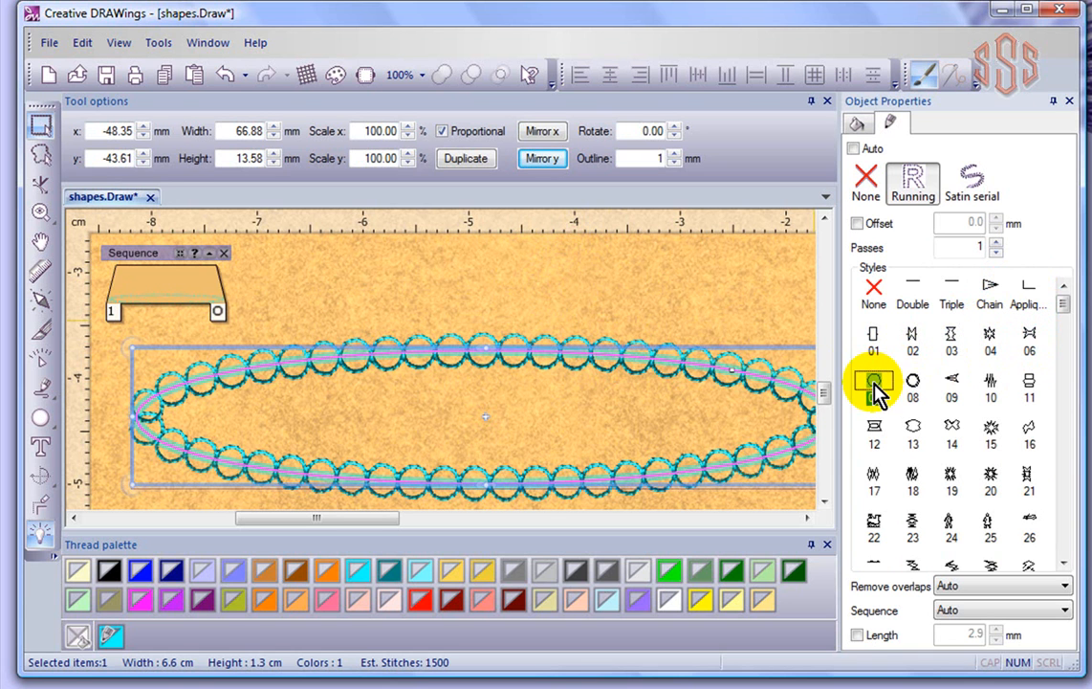
click(909, 381)
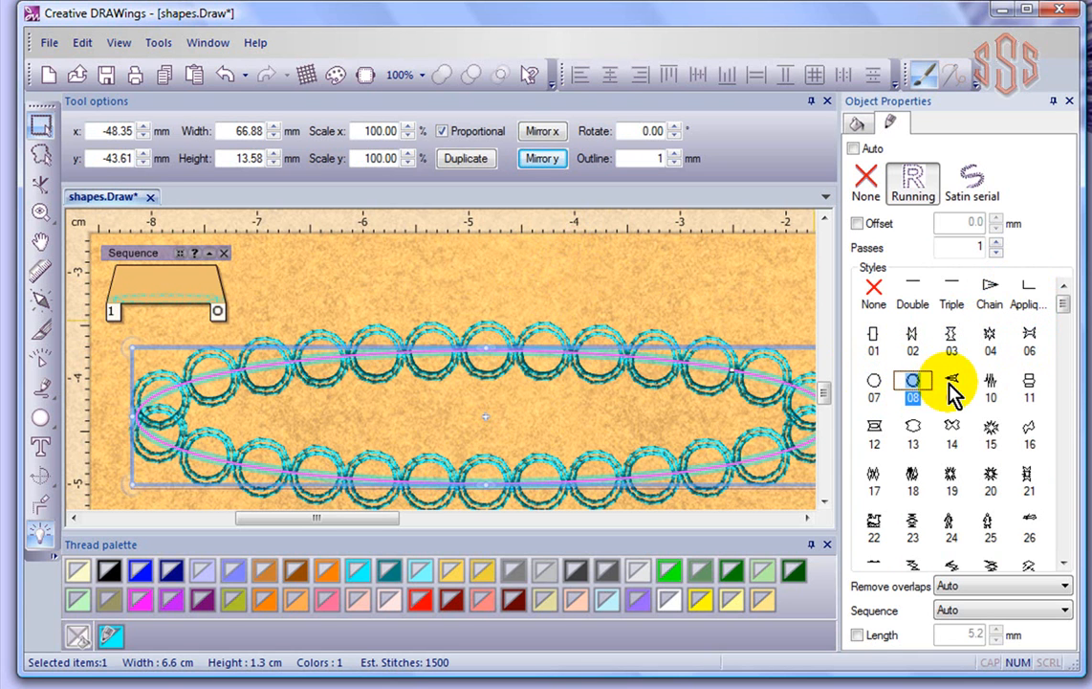
click(952, 383)
click(991, 385)
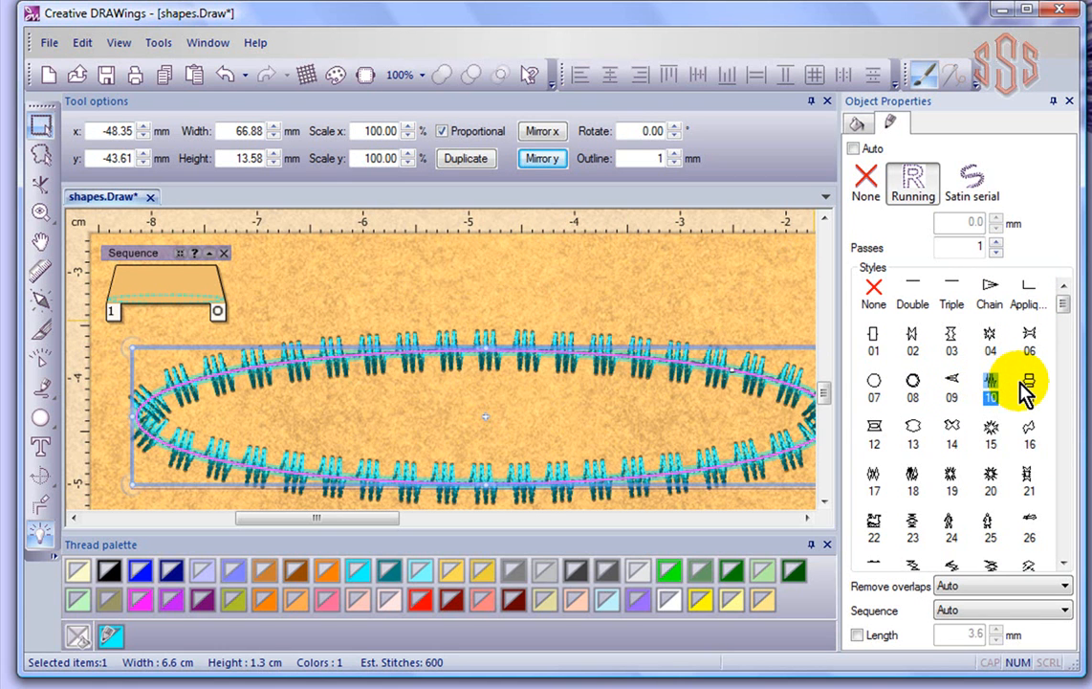
click(1026, 384)
- Try running stitch styles 12, 13, 14 and 15 on the ellipse, ending with style 16 applied
click(876, 430)
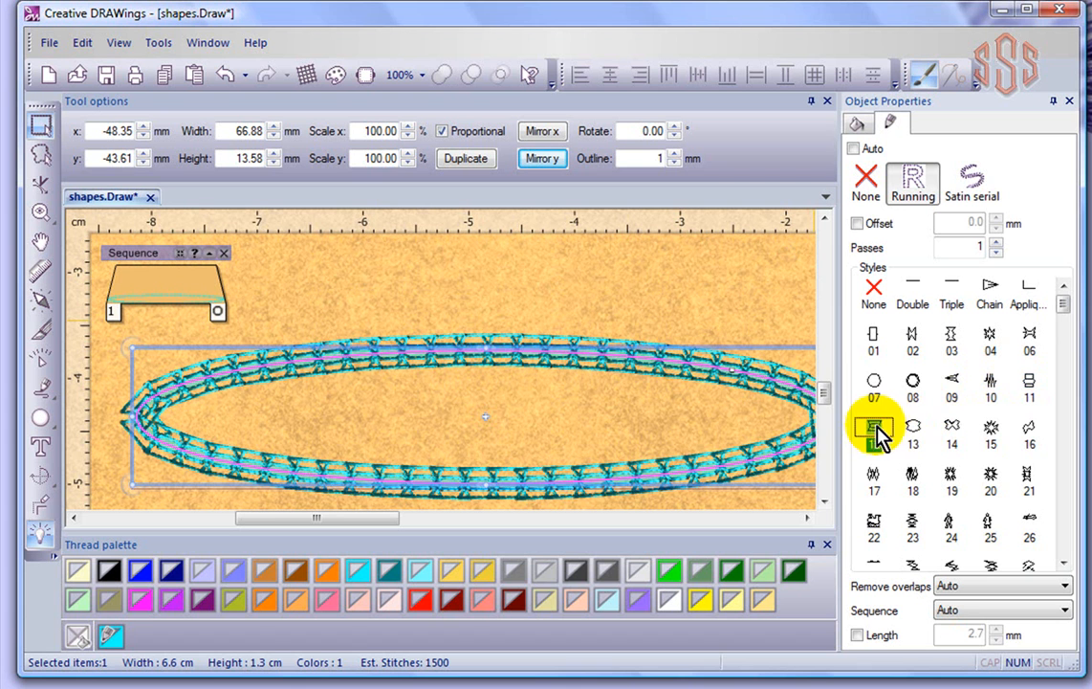
click(916, 432)
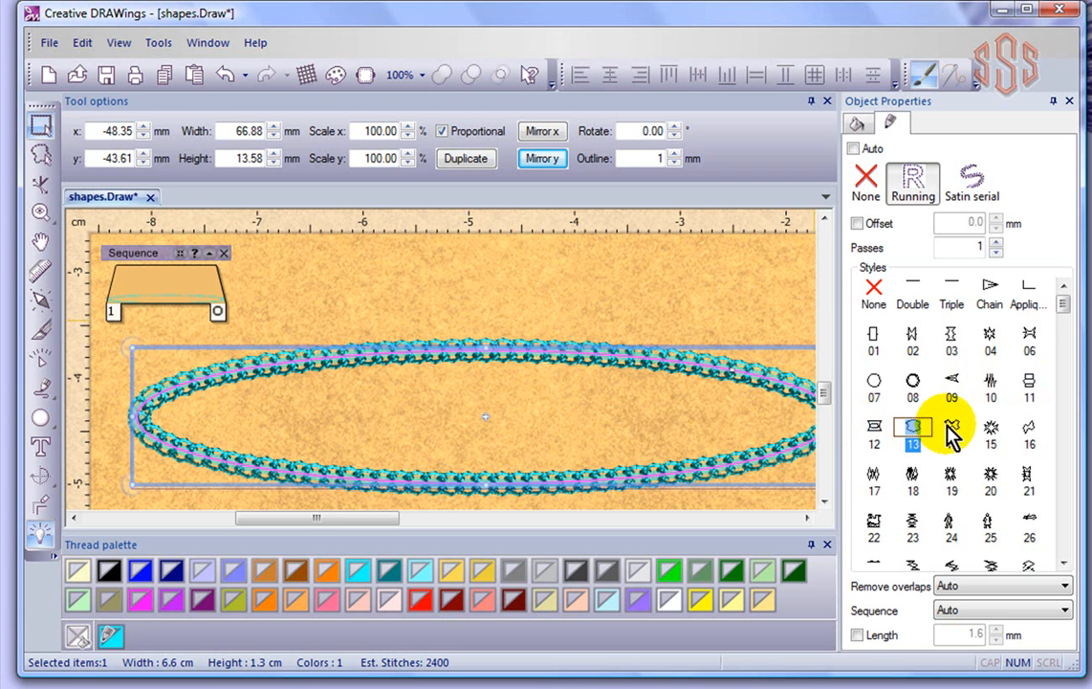
click(952, 432)
click(991, 432)
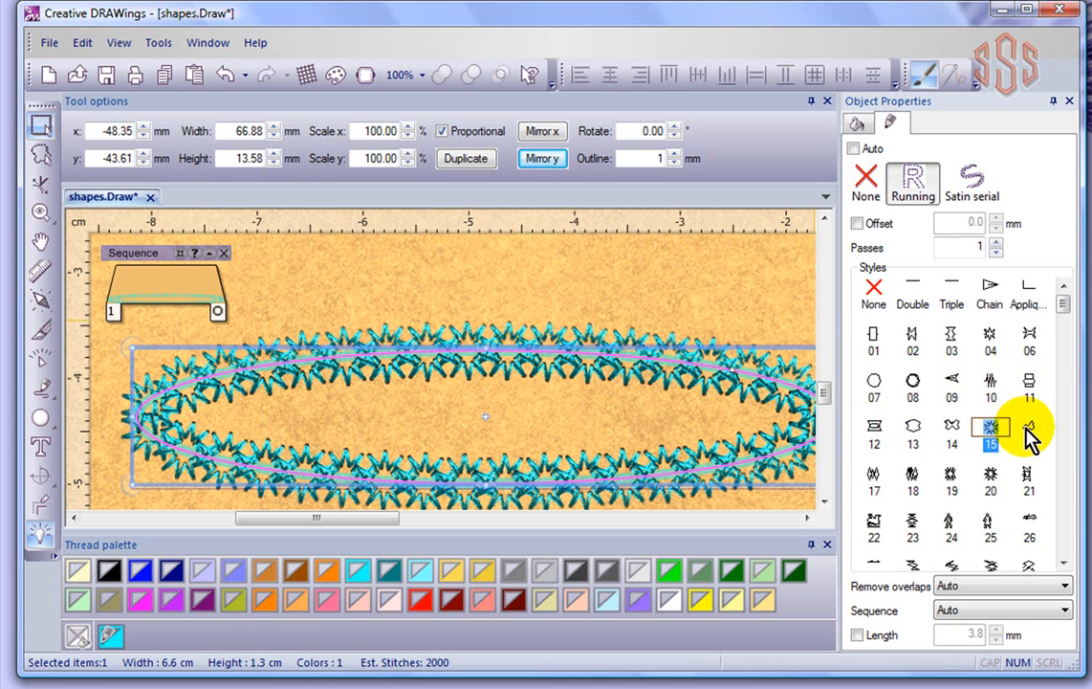
click(1029, 431)
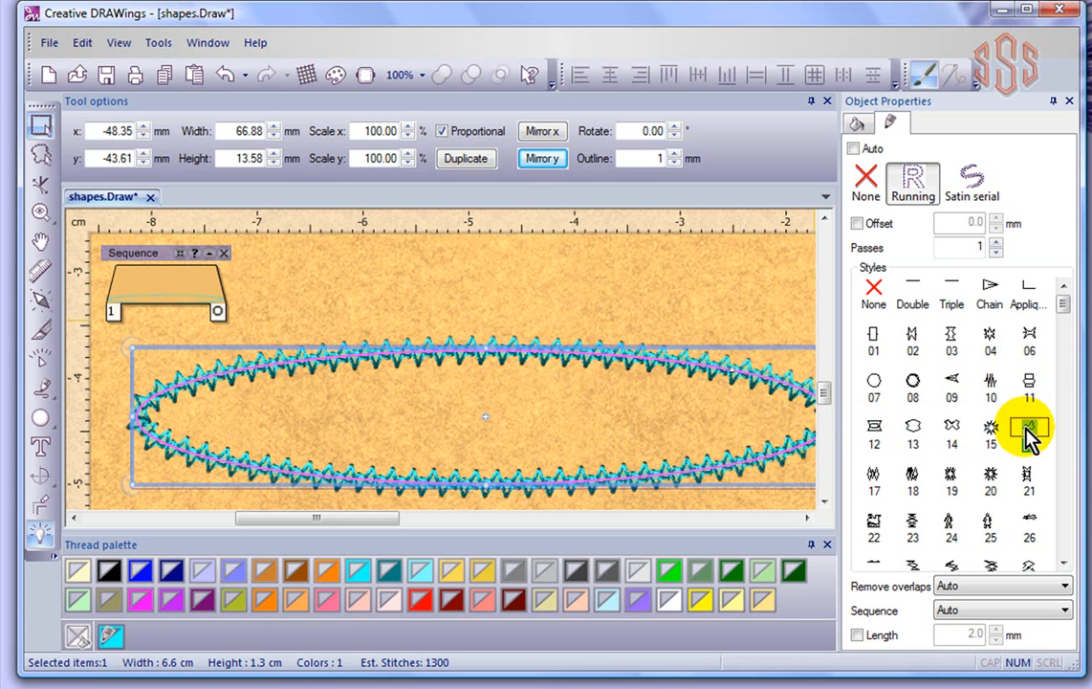